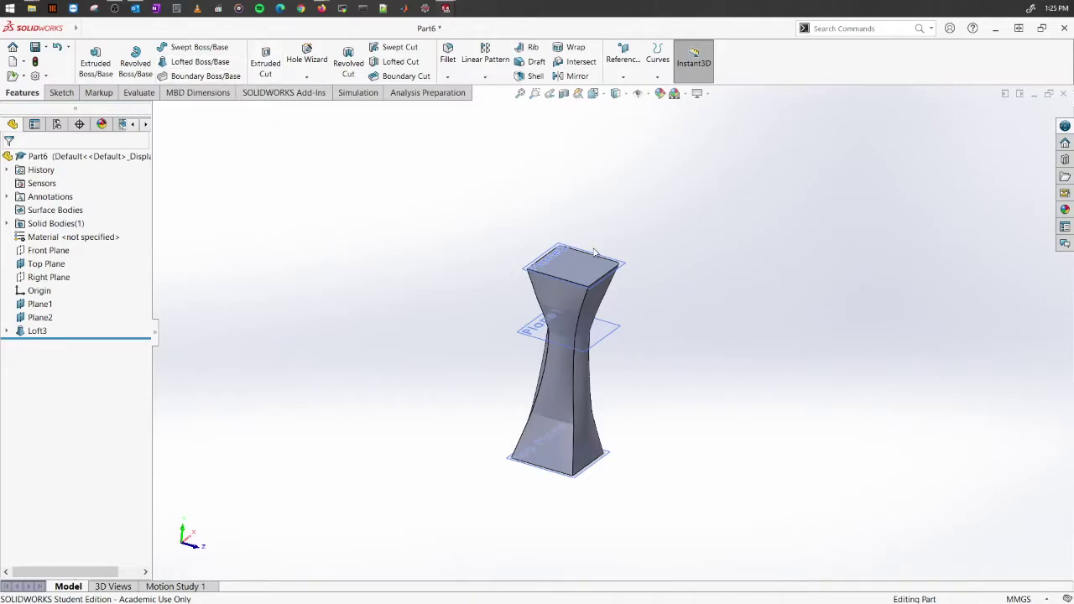
# Step: Bring up the shortcut menu on Loft3's flat top face to sketch there
pyautogui.scroll(-3, 597, 252)
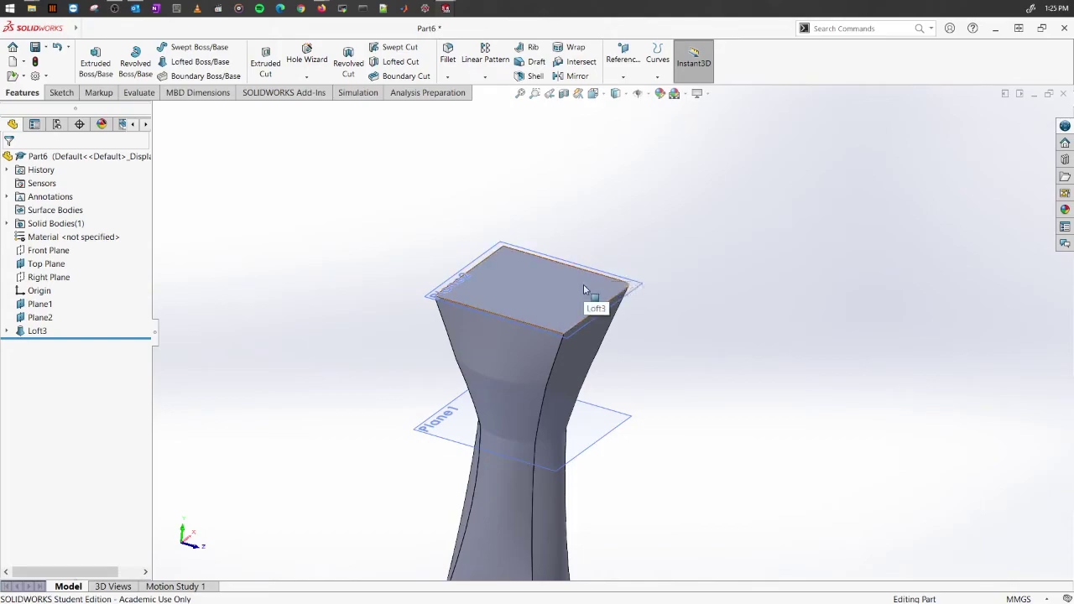
pyautogui.rightClick(584, 291)
# Step: Open Sketch7 on the top face and draw a circle of radius about 7.58 near its right edge
pyautogui.click(604, 248)
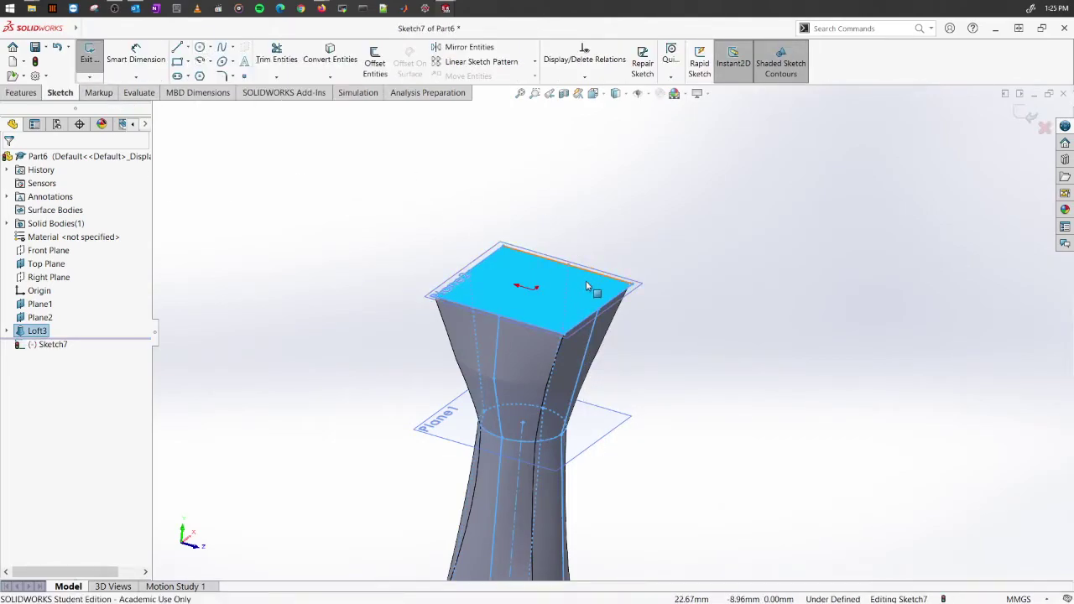
pyautogui.click(200, 47)
pyautogui.click(589, 288)
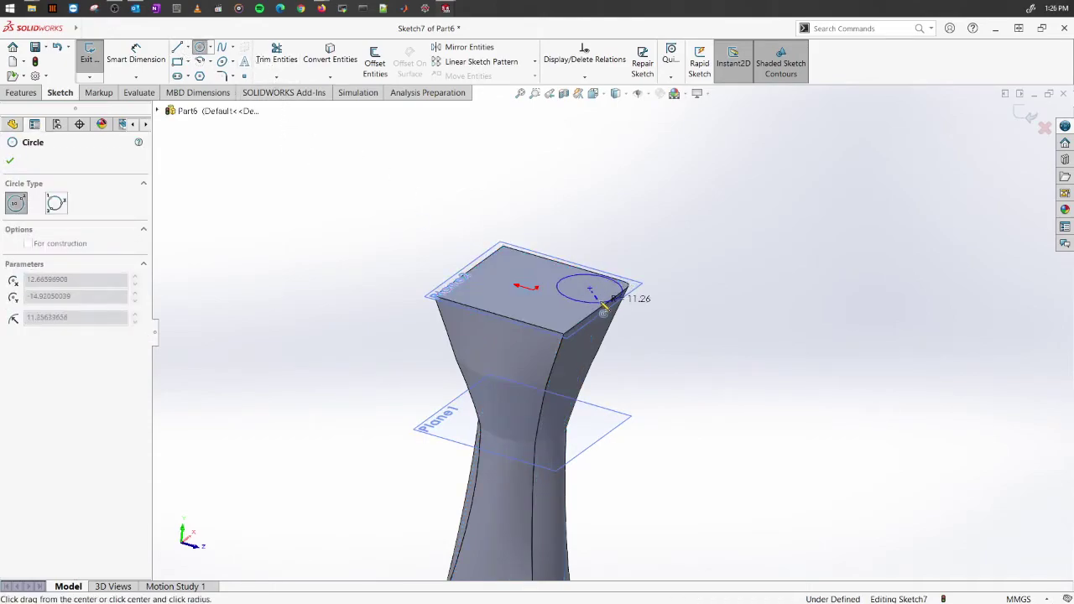
pyautogui.click(624, 291)
pyautogui.rightClick(657, 250)
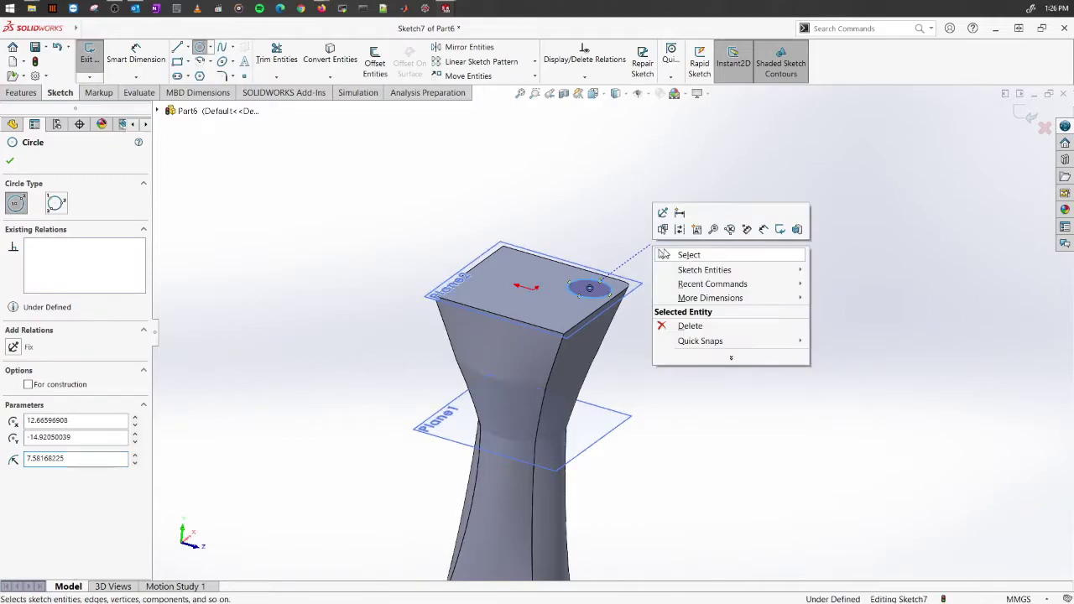
pyautogui.click(671, 254)
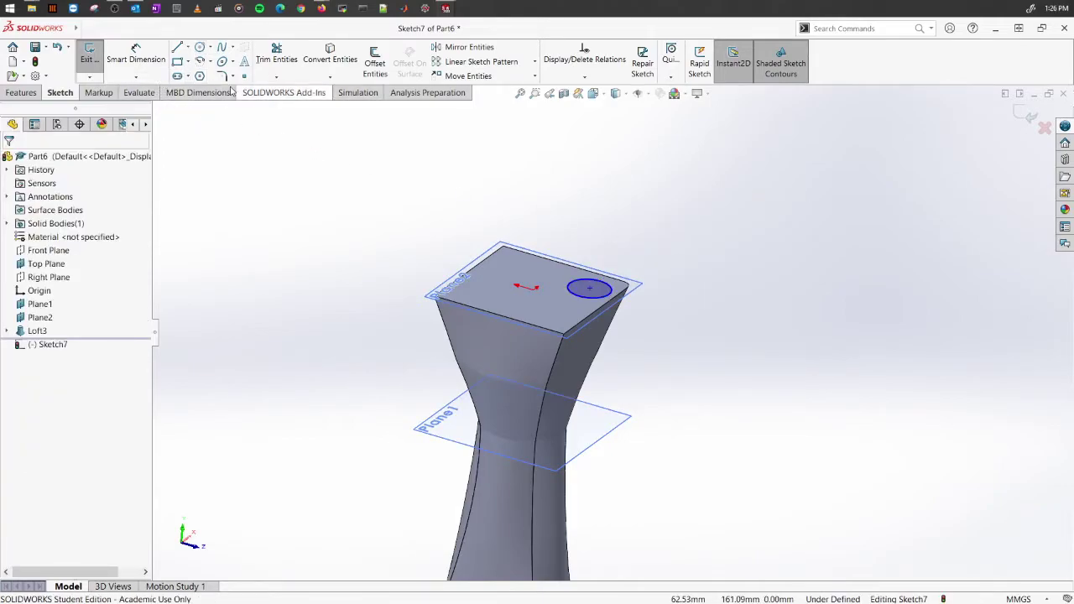
pyautogui.click(21, 92)
# Step: Extrude-cut the circle Blind 10.00 mm deep, creating Cut-Extrude1
pyautogui.click(264, 65)
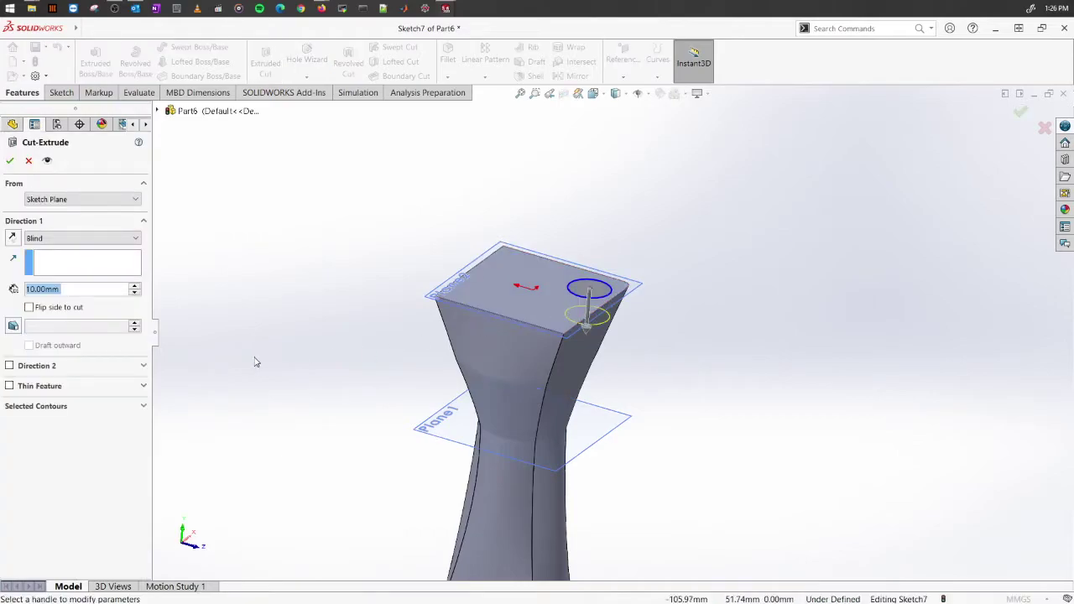
pyautogui.moveTo(619, 371); pyautogui.dragTo(427, 415, button='middle')
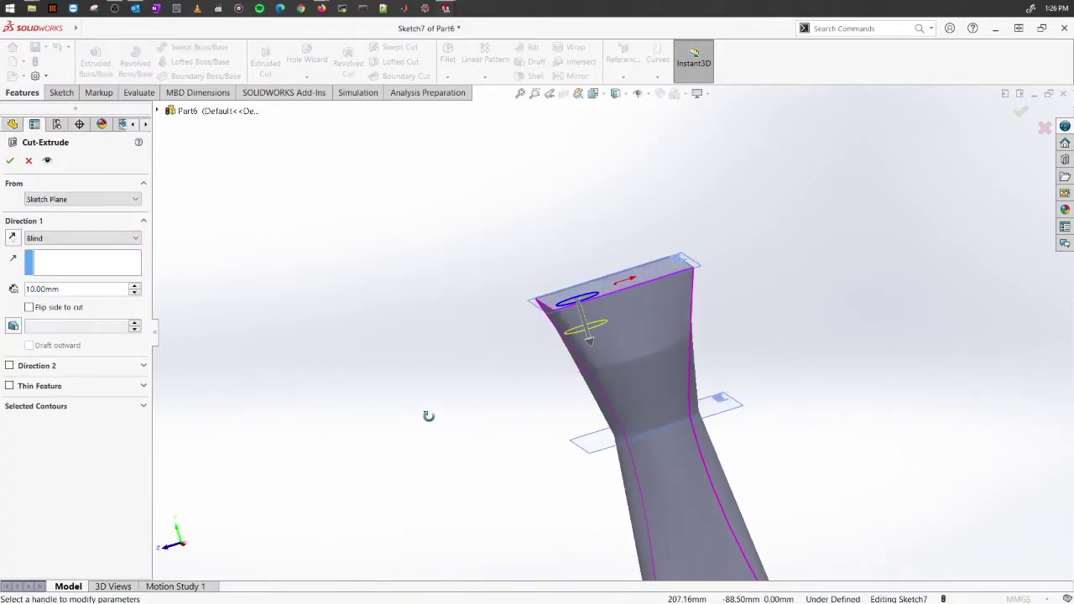
pyautogui.click(9, 160)
pyautogui.moveTo(382, 313); pyautogui.dragTo(525, 380, button='middle')
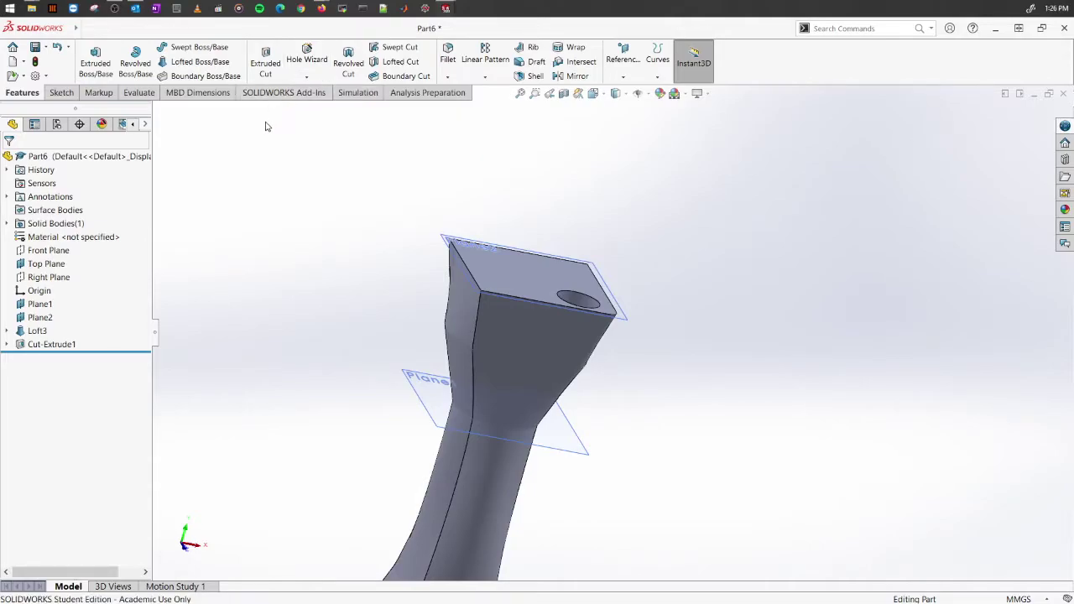
# Step: Open Hole Wizard's Hole Specification, showing ANSI Inch, #00 size and Through All defaults
pyautogui.click(309, 79)
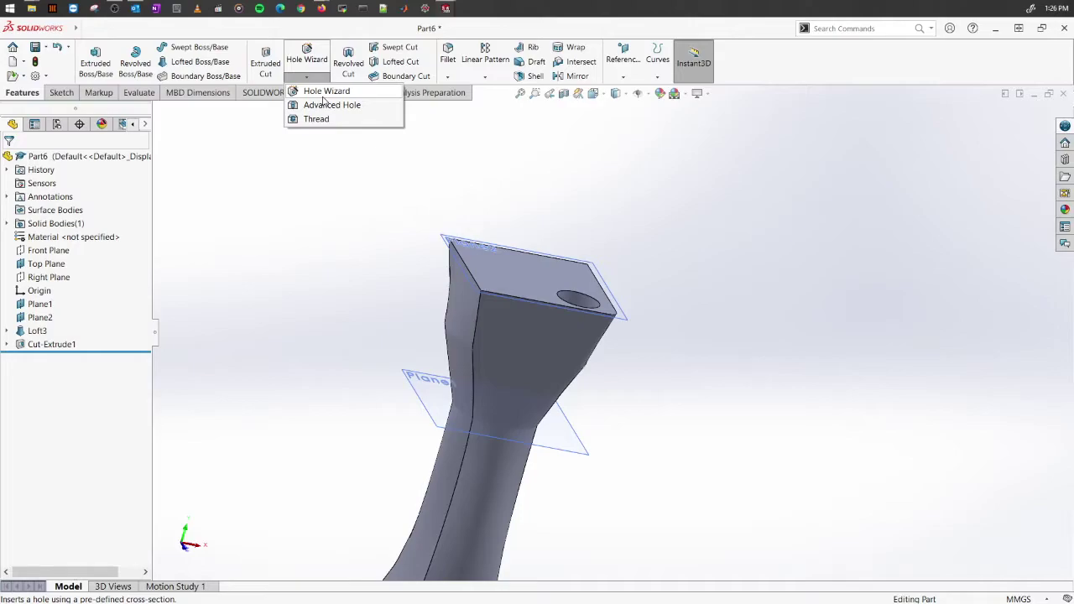
pyautogui.click(350, 168)
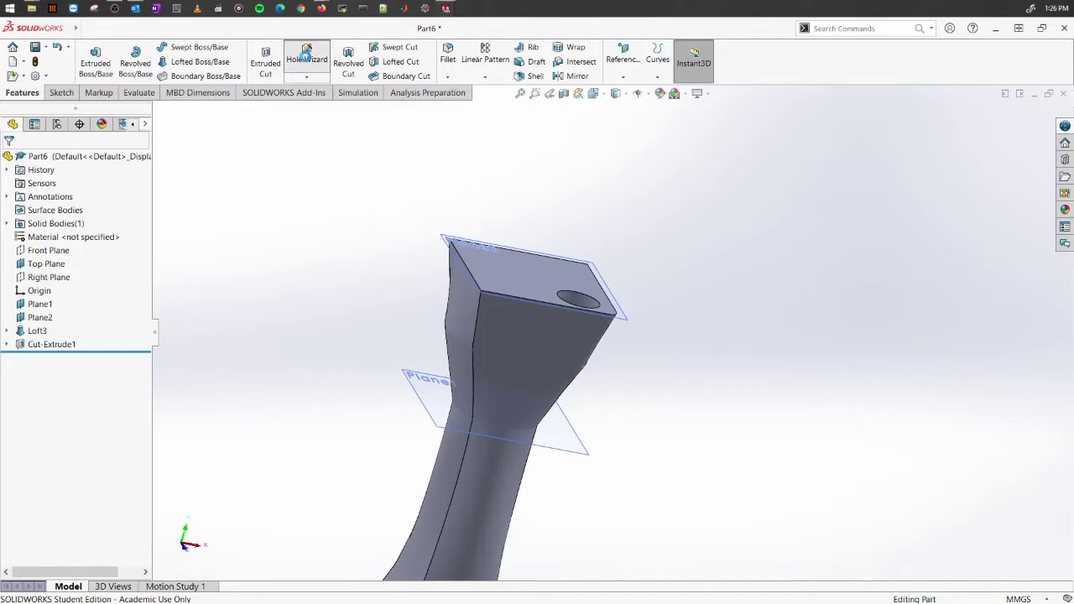
pyautogui.click(306, 57)
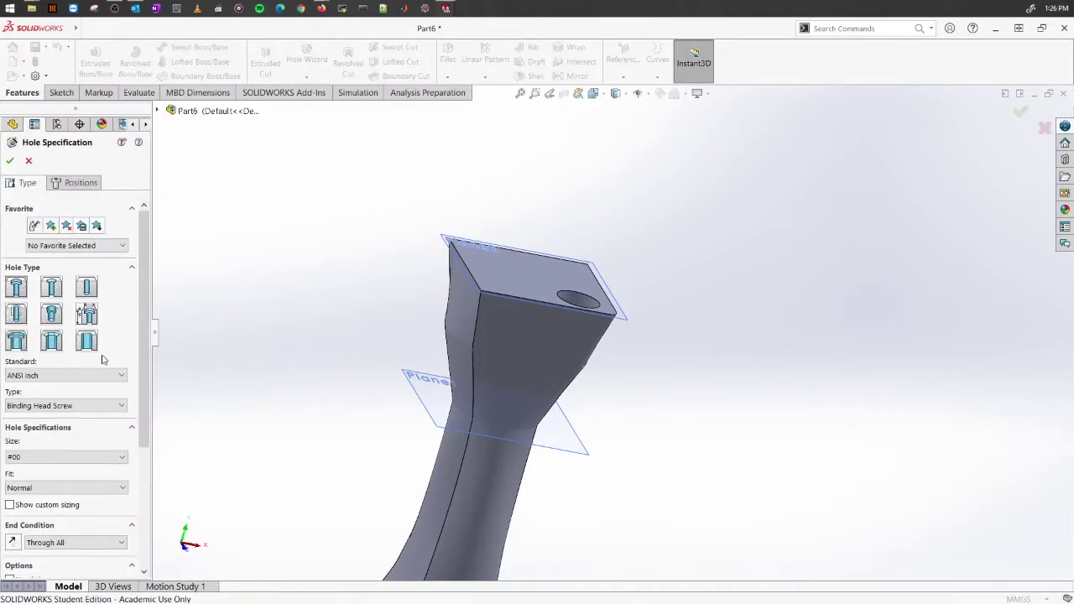
pyautogui.moveTo(148, 304); pyautogui.dragTo(149, 461)
pyautogui.scroll(10, 150, 461)
pyautogui.scroll(-10, 150, 402)
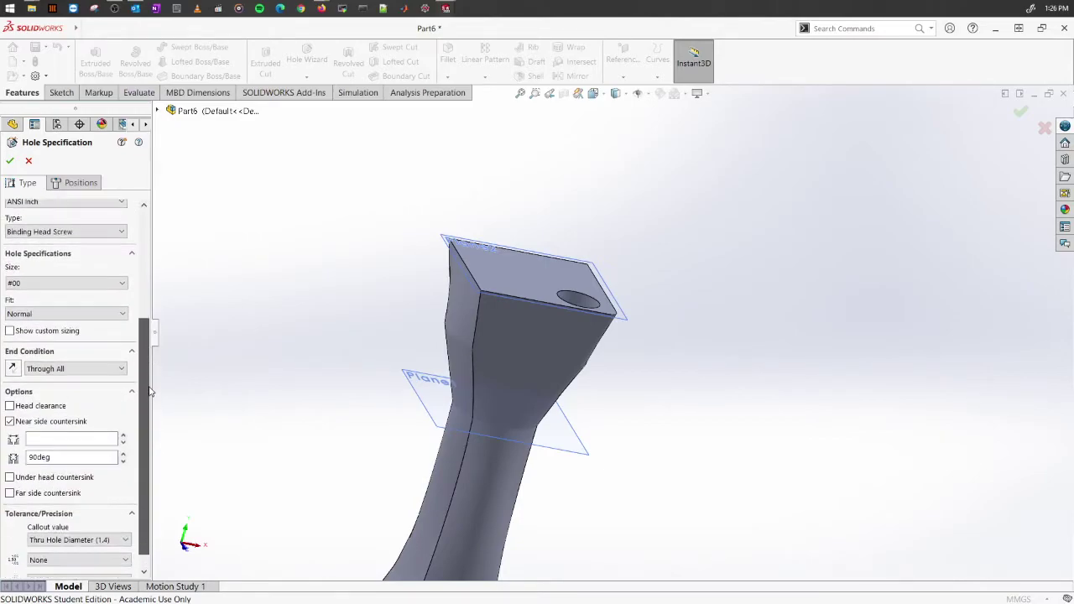
pyautogui.scroll(5, 149, 420)
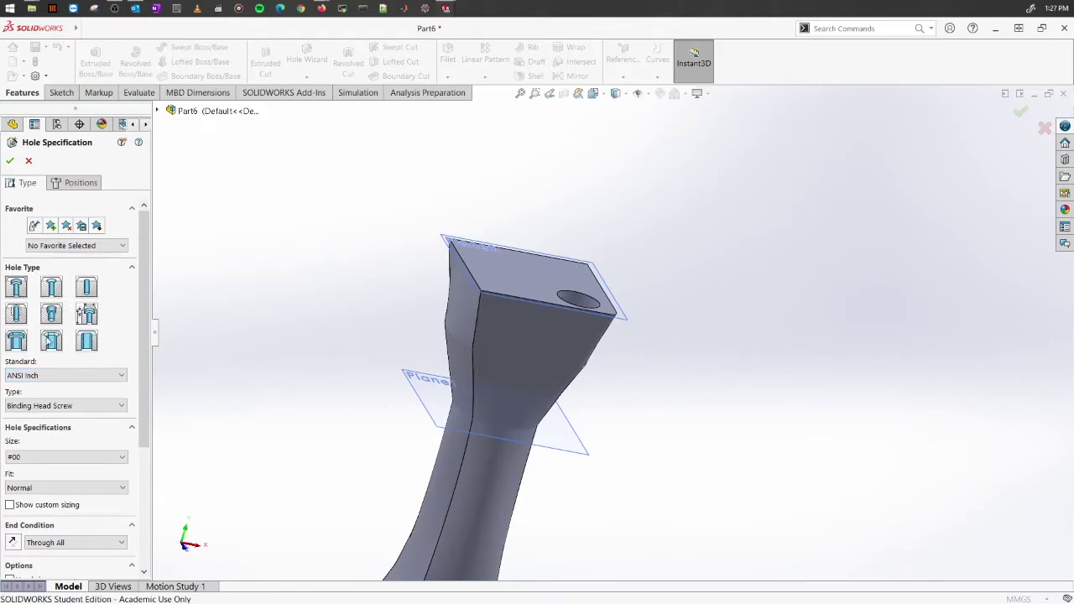
pyautogui.scroll(-3, 141, 289)
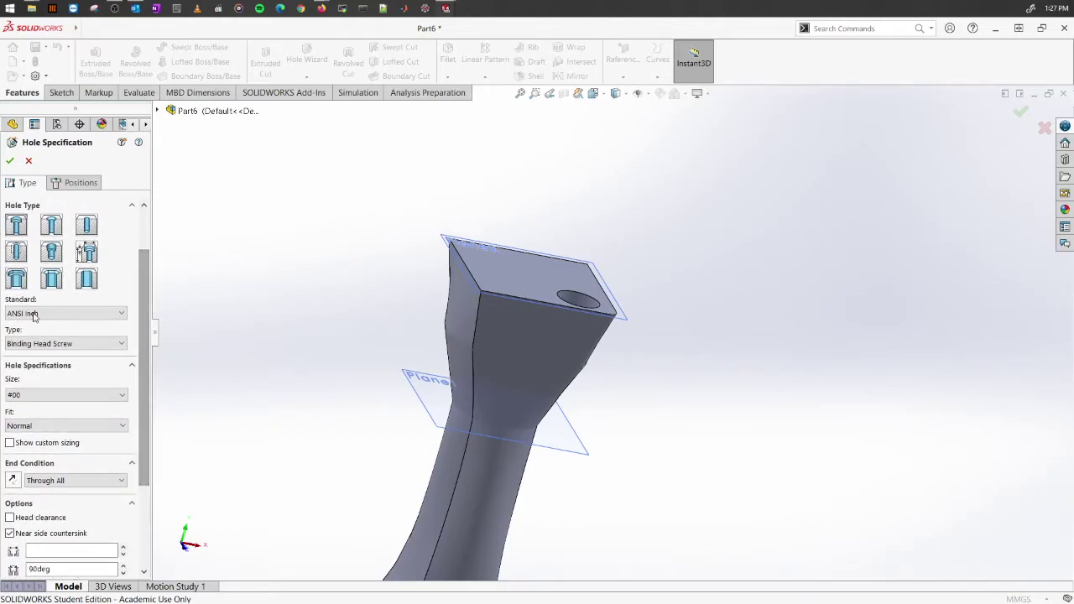
# Step: Try the ISO standard with a Countersink hole, keeping type CTSK Flat ISO 7046-1
pyautogui.click(67, 313)
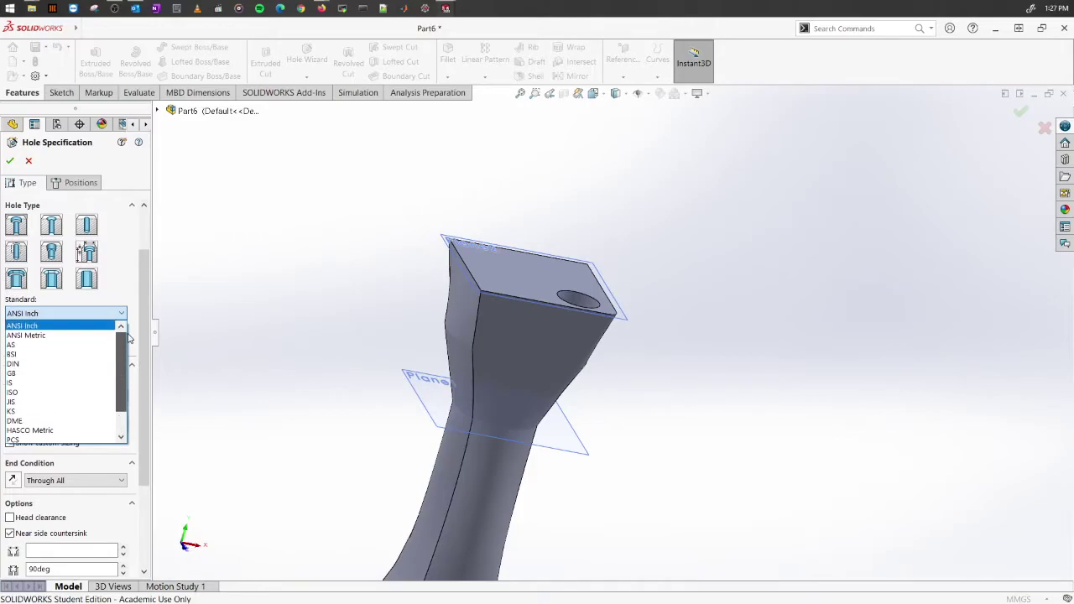
pyautogui.click(40, 392)
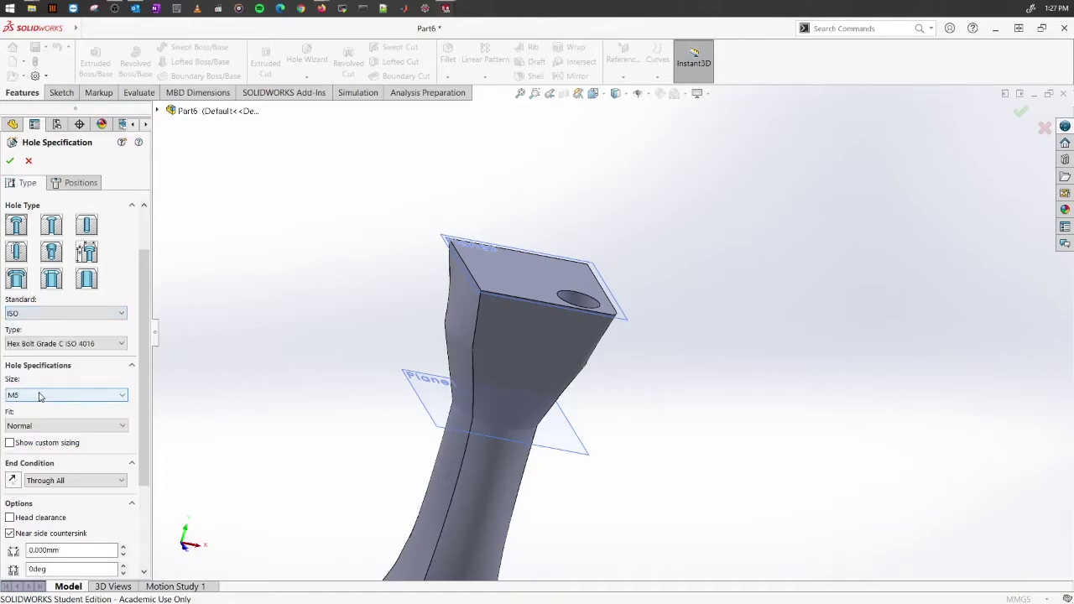
pyautogui.click(52, 344)
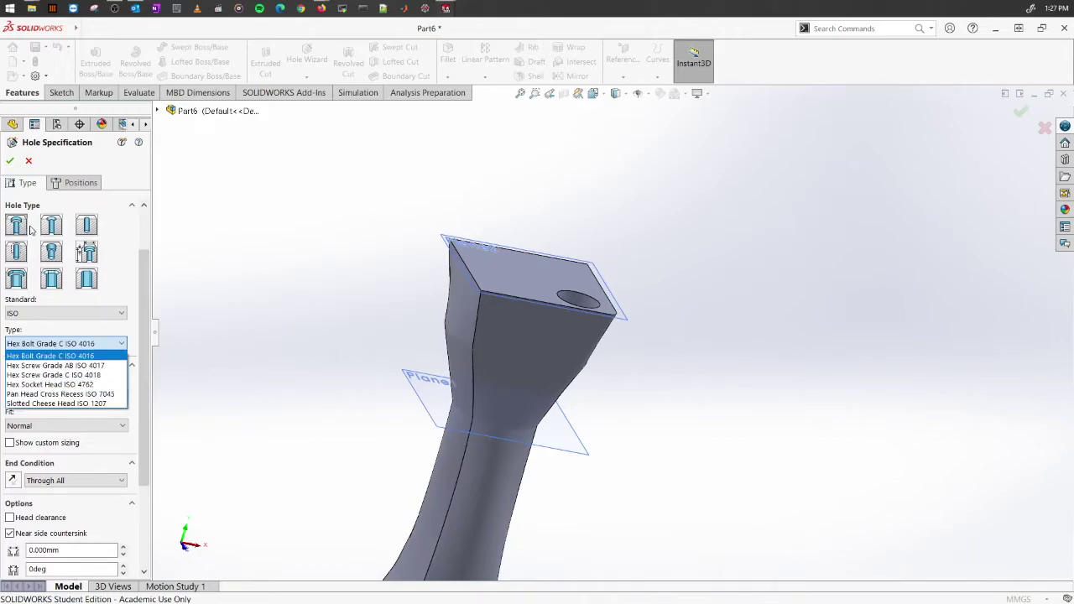
pyautogui.click(31, 231)
pyautogui.click(52, 227)
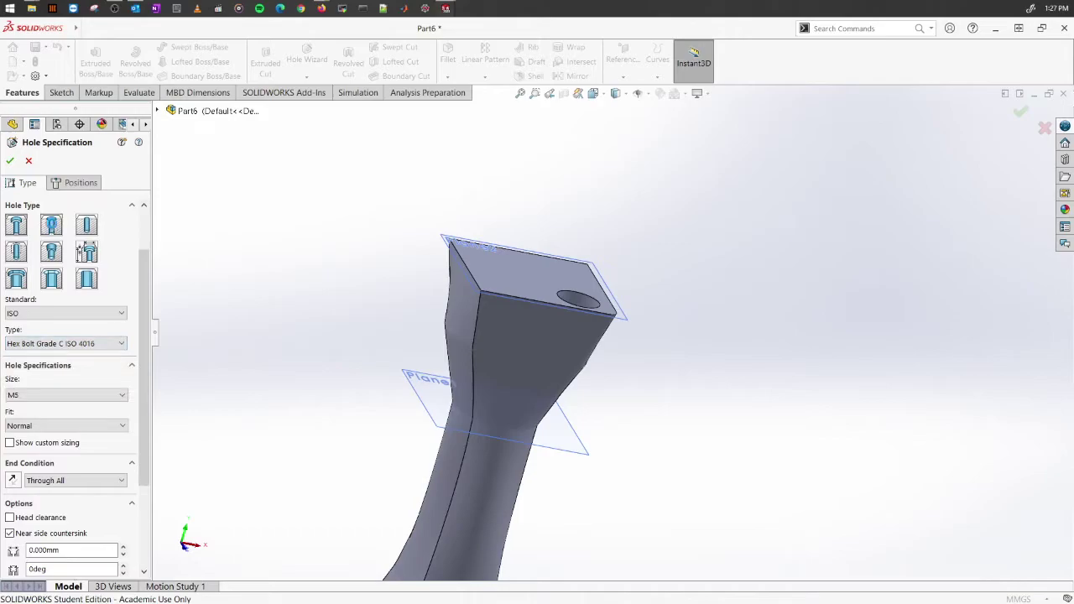
pyautogui.click(53, 344)
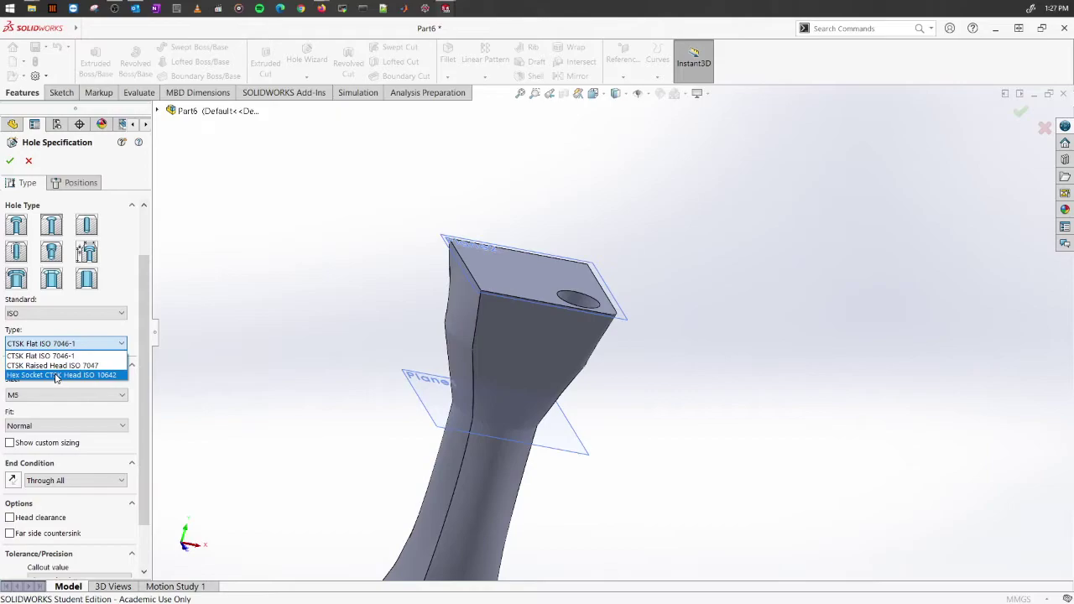
pyautogui.click(67, 340)
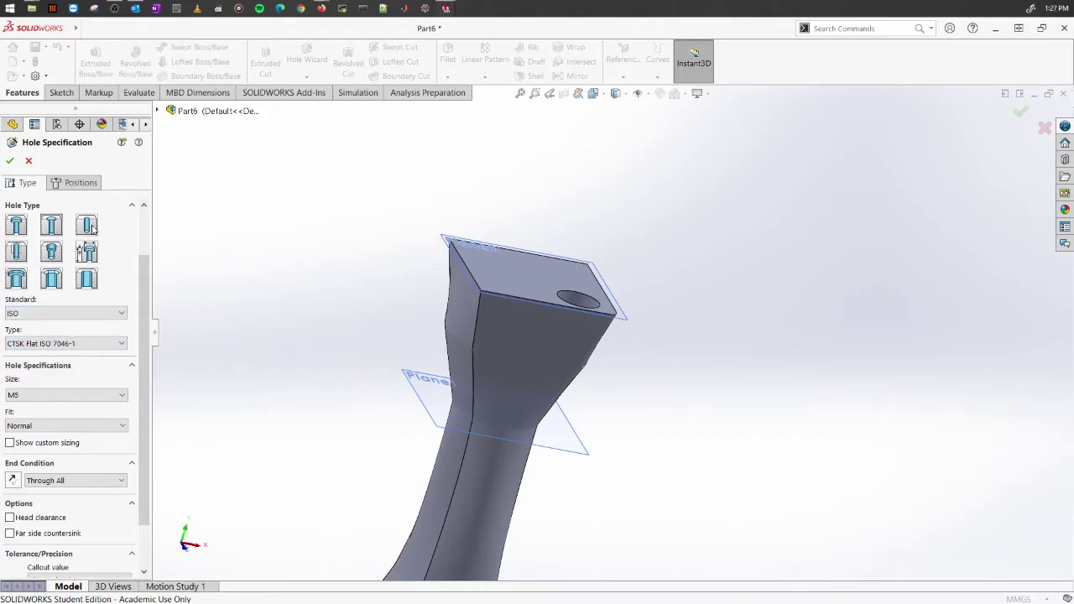
# Step: Check Bottoming Tapped Hole, then return to Countersink under the ANSI Metric standard
pyautogui.click(18, 255)
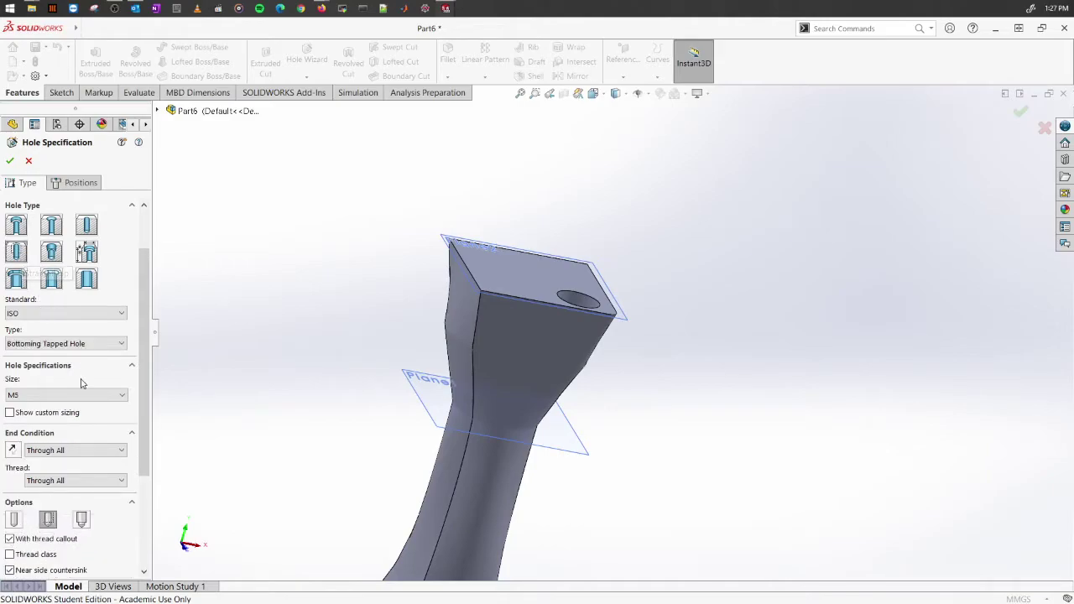
pyautogui.click(61, 343)
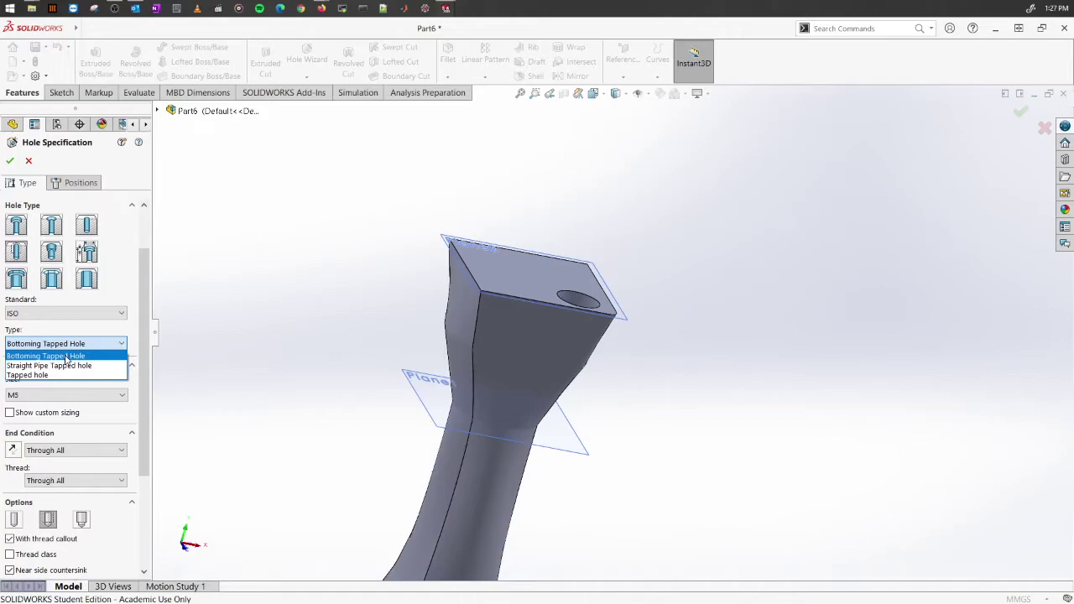
pyautogui.click(95, 300)
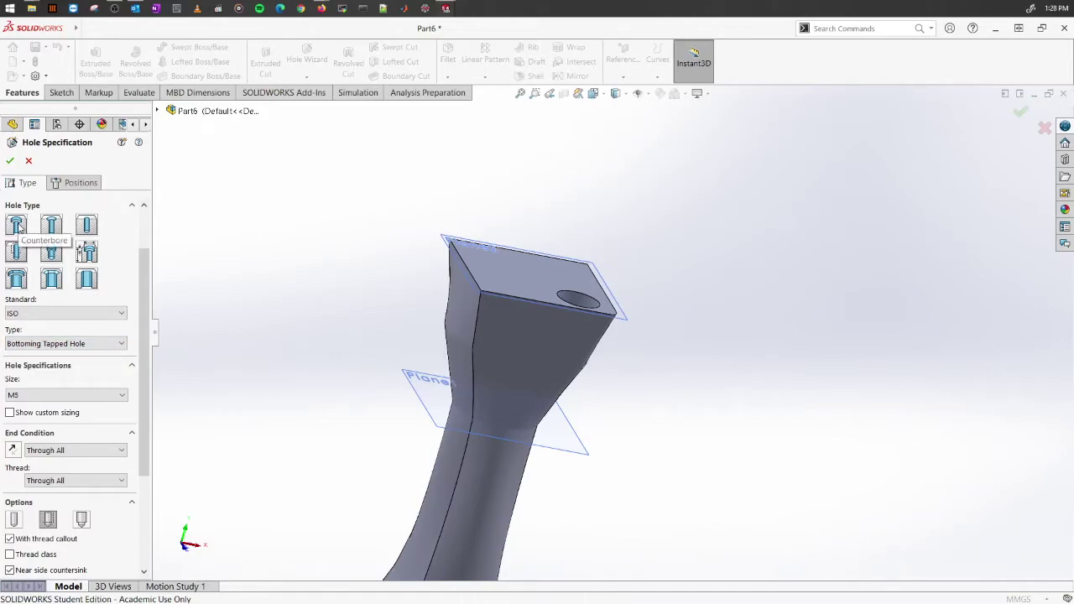
pyautogui.click(51, 225)
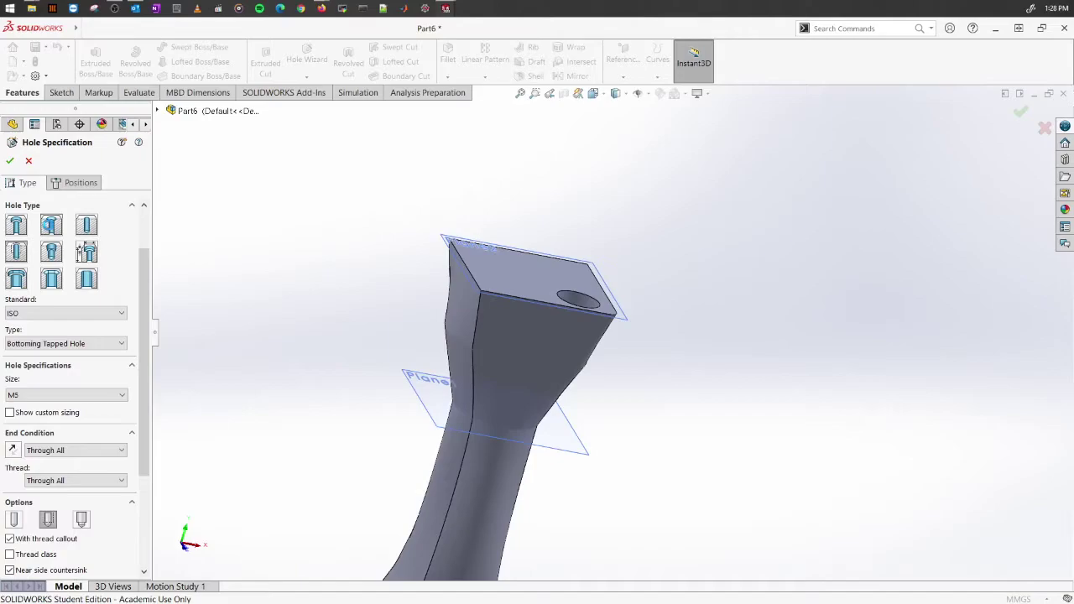
pyautogui.click(76, 313)
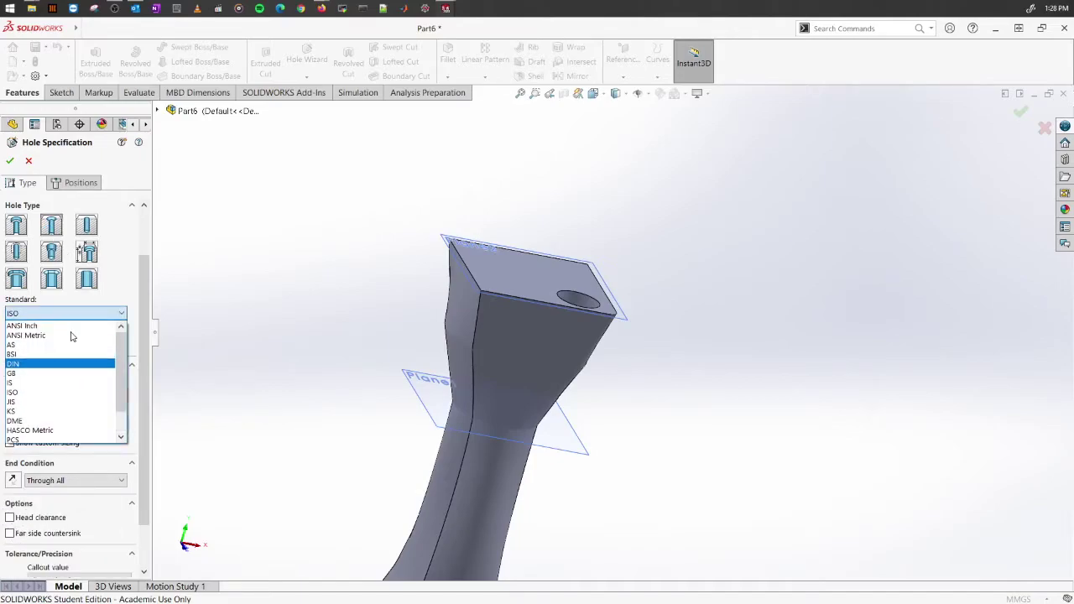
pyautogui.click(67, 335)
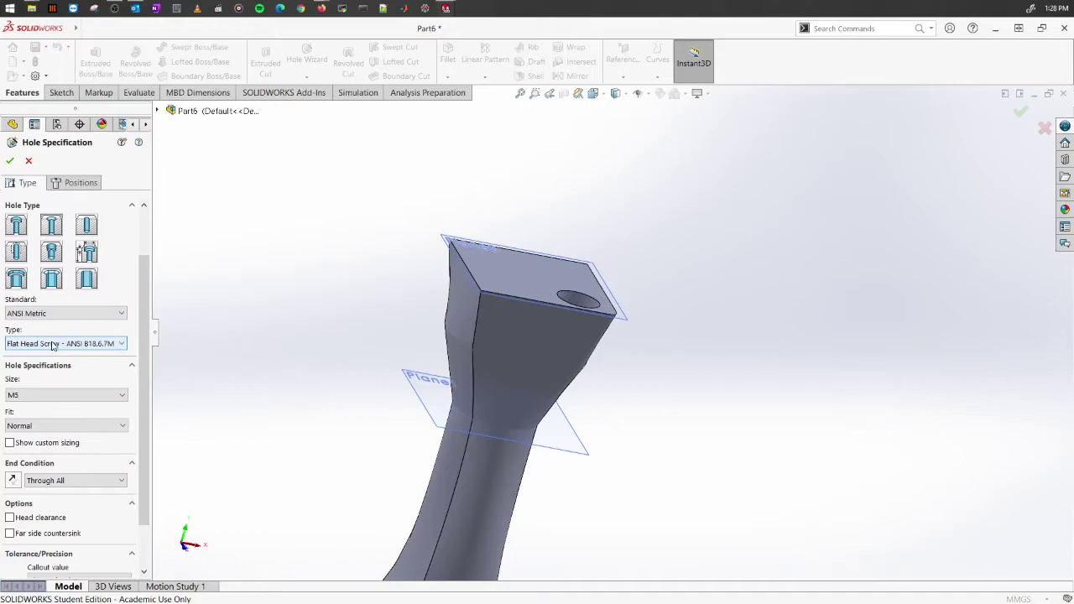
pyautogui.click(79, 344)
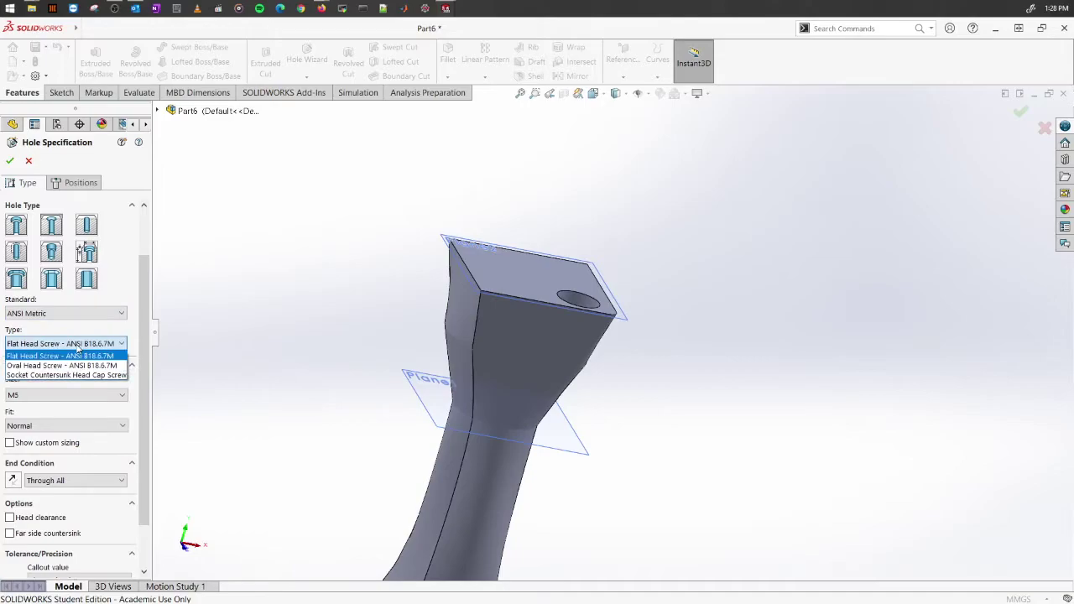
# Step: Keep Flat Head Screw type, choose size M4 with Normal fit, custom sizing left off
pyautogui.click(64, 359)
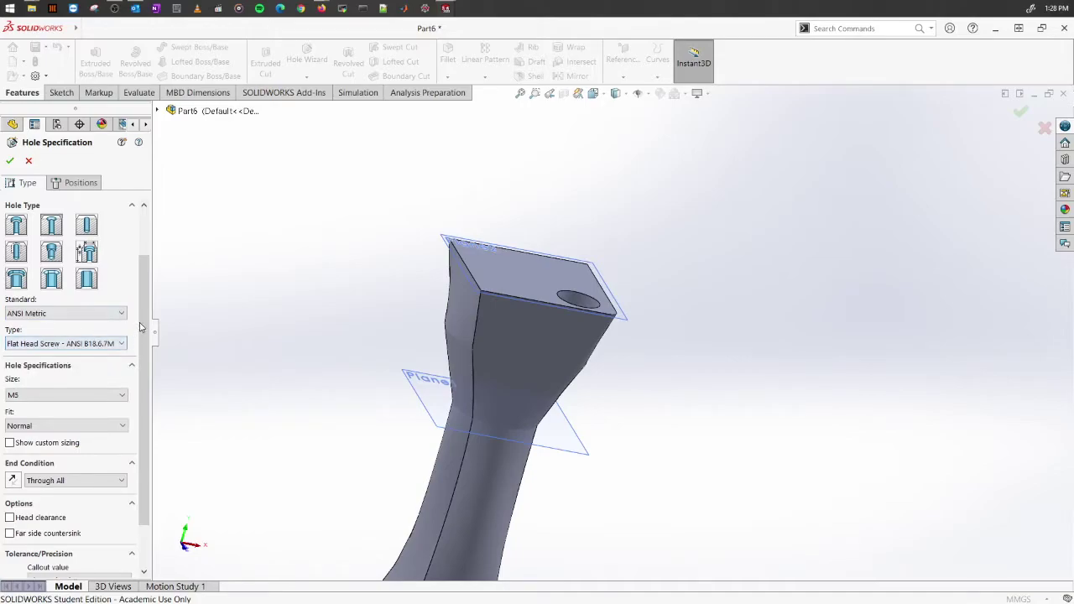
pyautogui.scroll(-3, 97, 349)
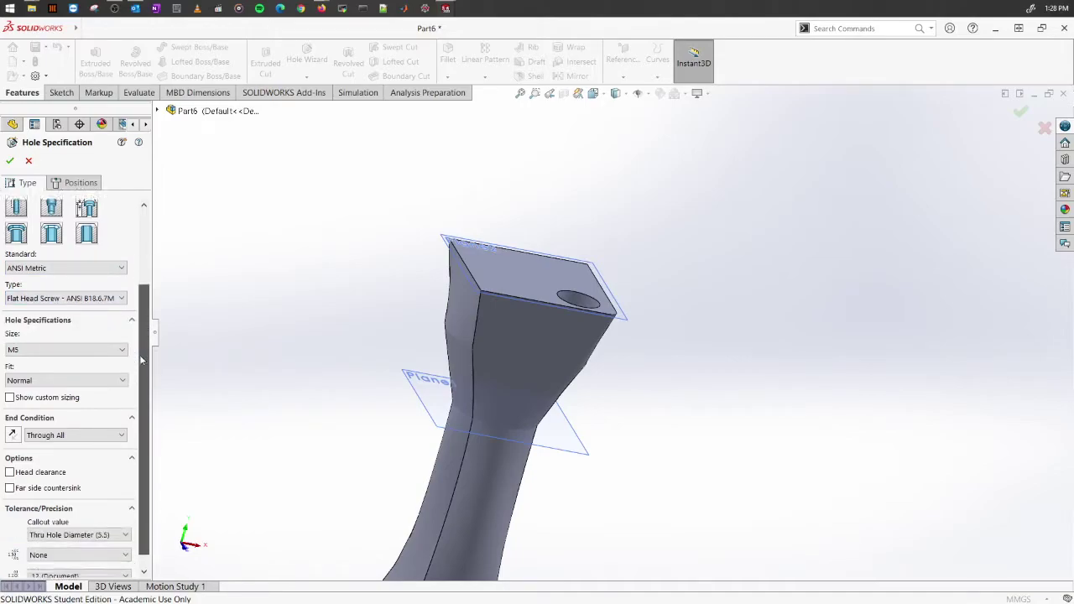
pyautogui.click(57, 340)
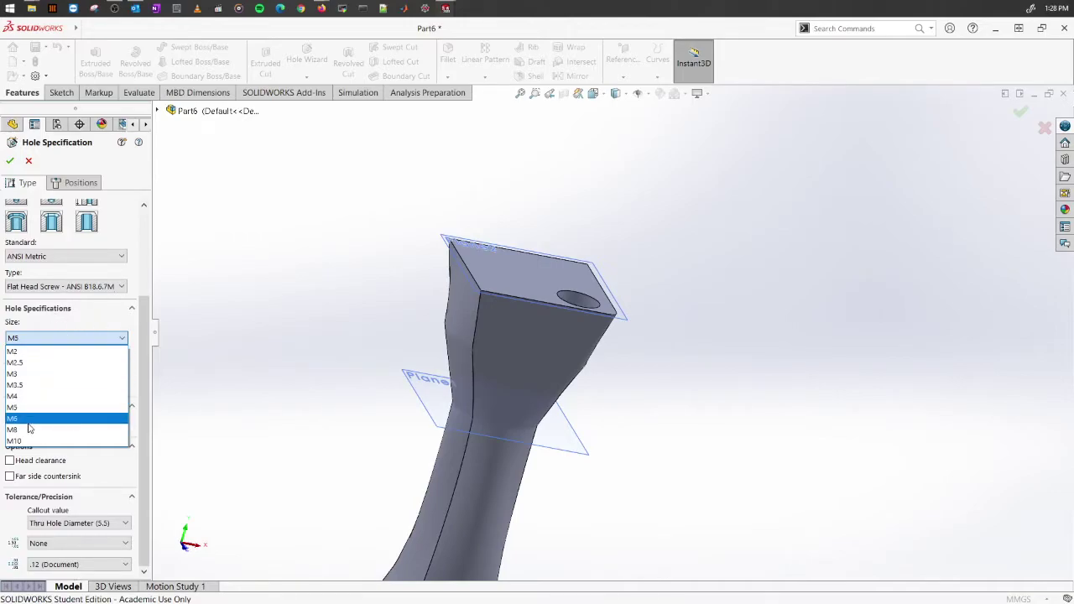
pyautogui.click(30, 396)
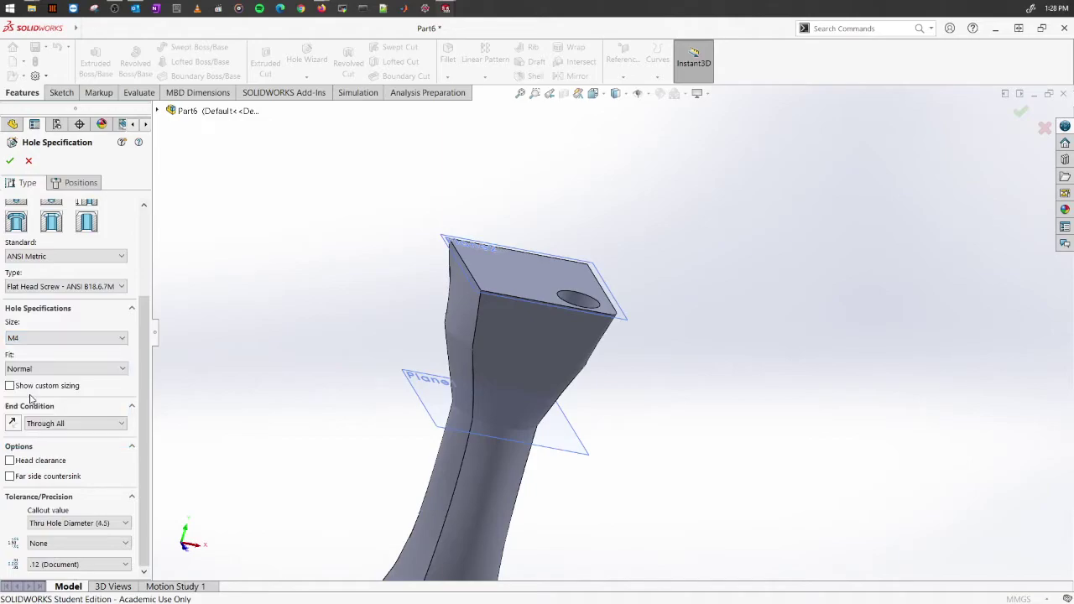
pyautogui.click(64, 368)
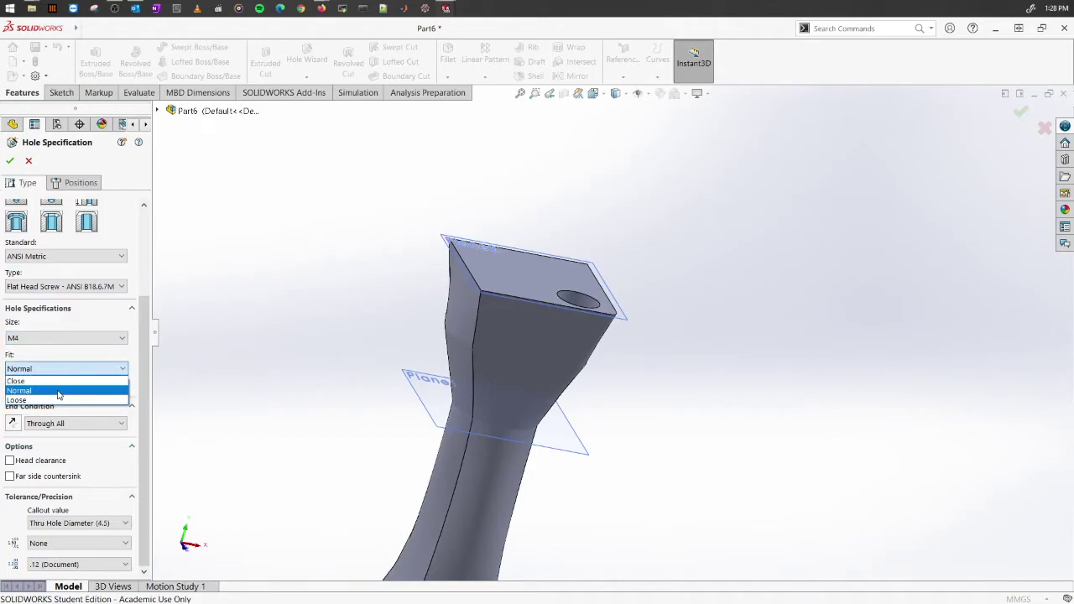
pyautogui.click(58, 392)
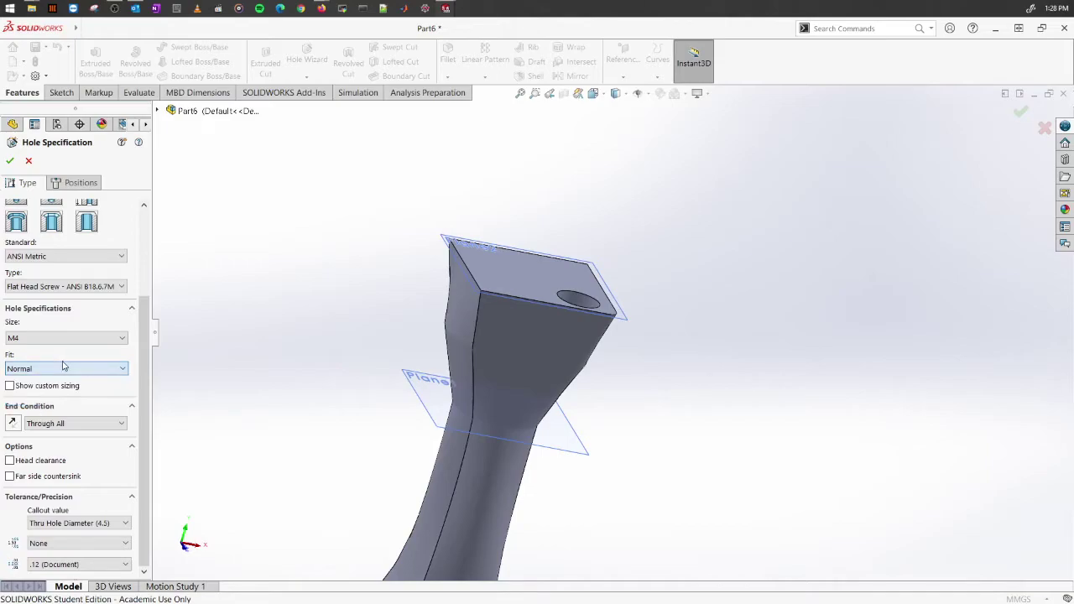
pyautogui.click(59, 386)
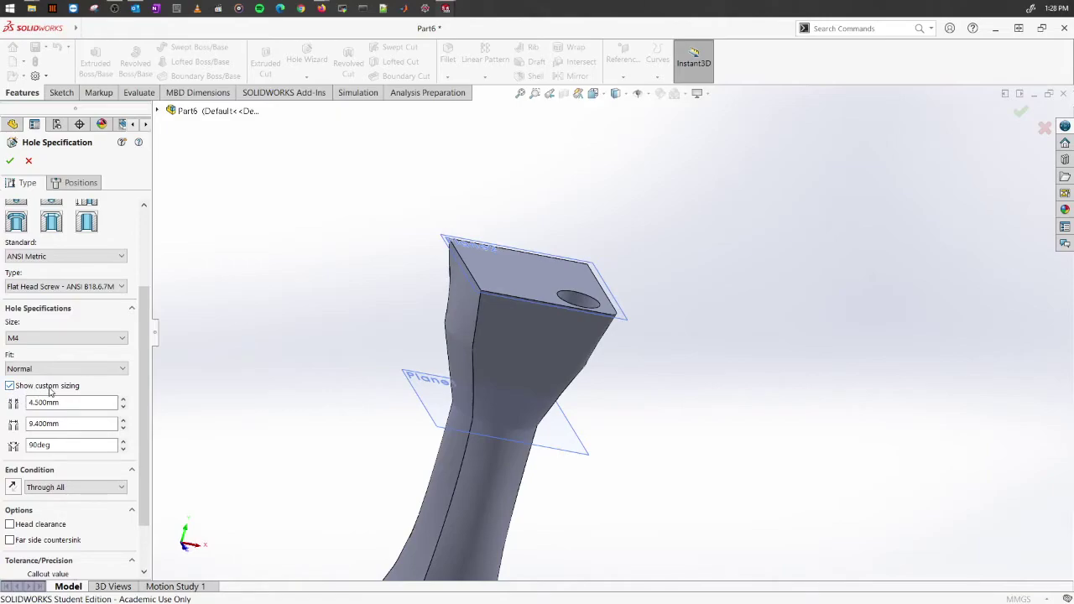
pyautogui.click(51, 389)
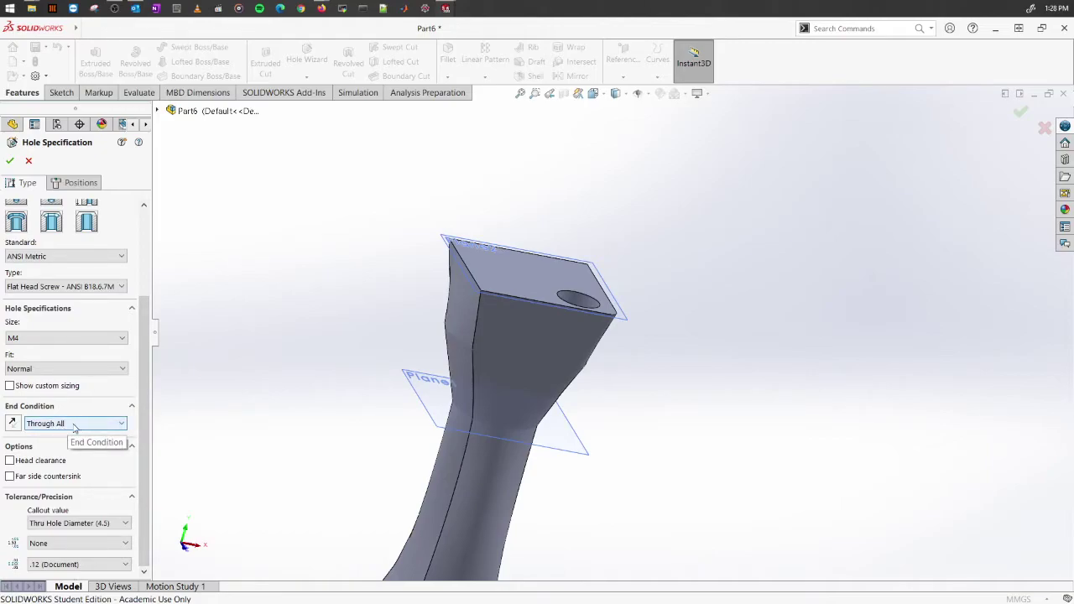
# Step: Change the hole's end condition from Through All to Blind at 10.00 mm depth
pyautogui.click(68, 424)
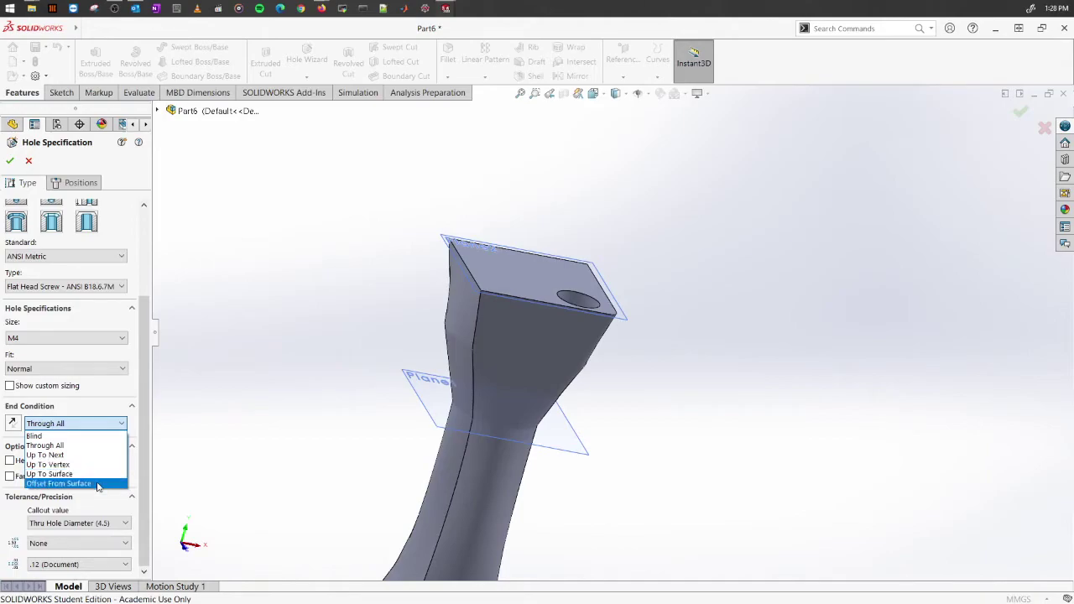
pyautogui.click(118, 425)
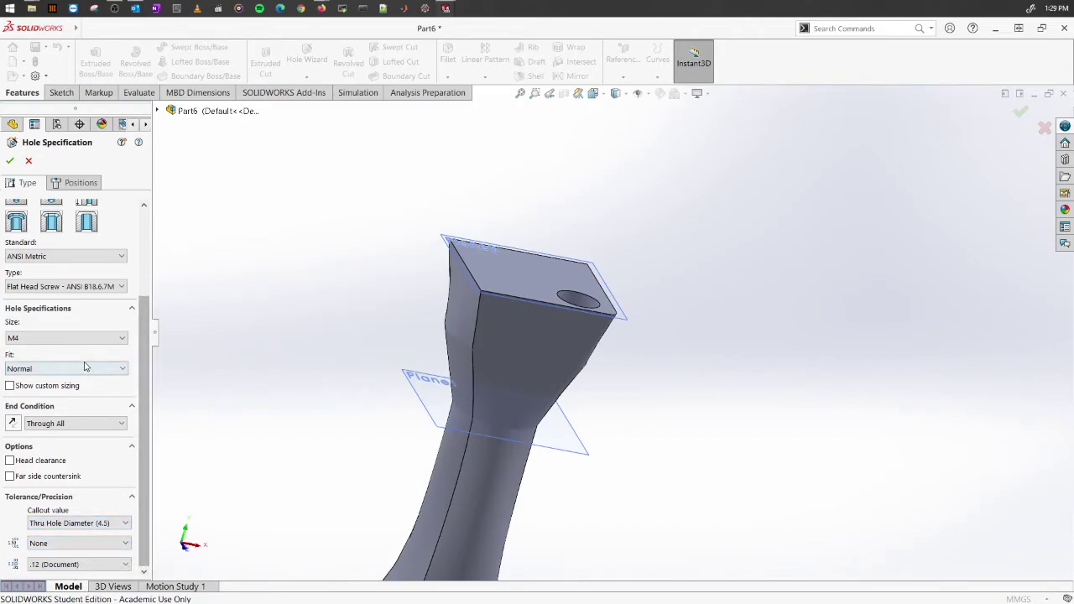
pyautogui.click(88, 423)
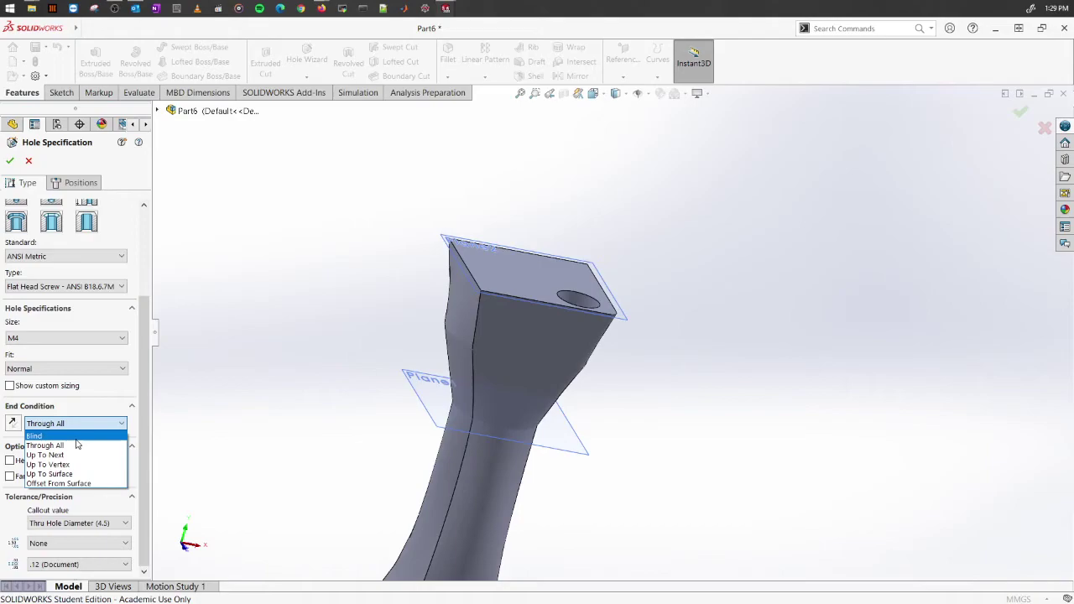
pyautogui.click(62, 436)
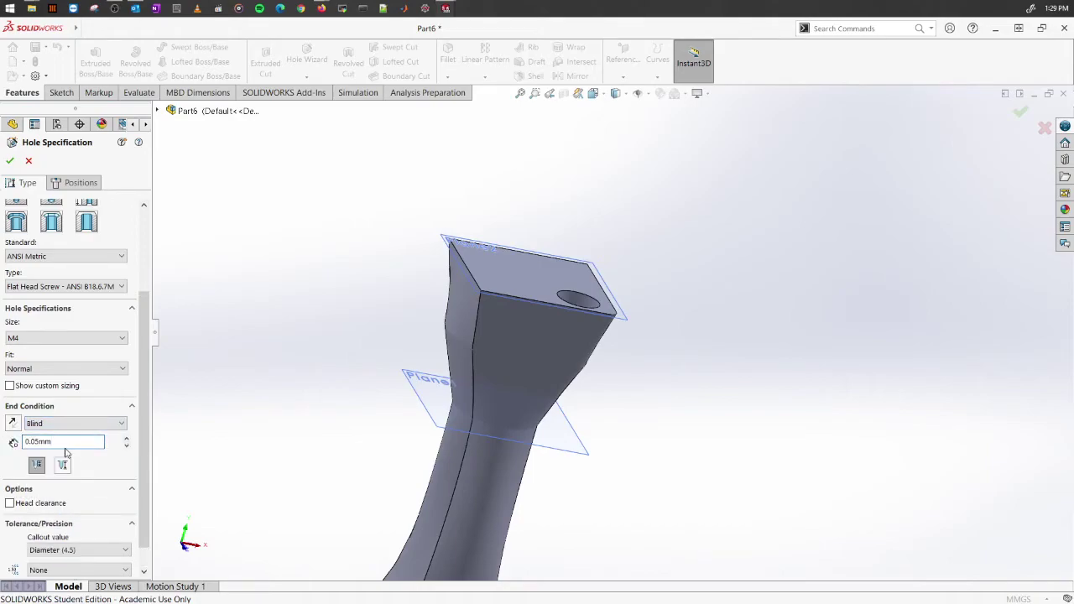
pyautogui.click(62, 466)
pyautogui.doubleClick(77, 442)
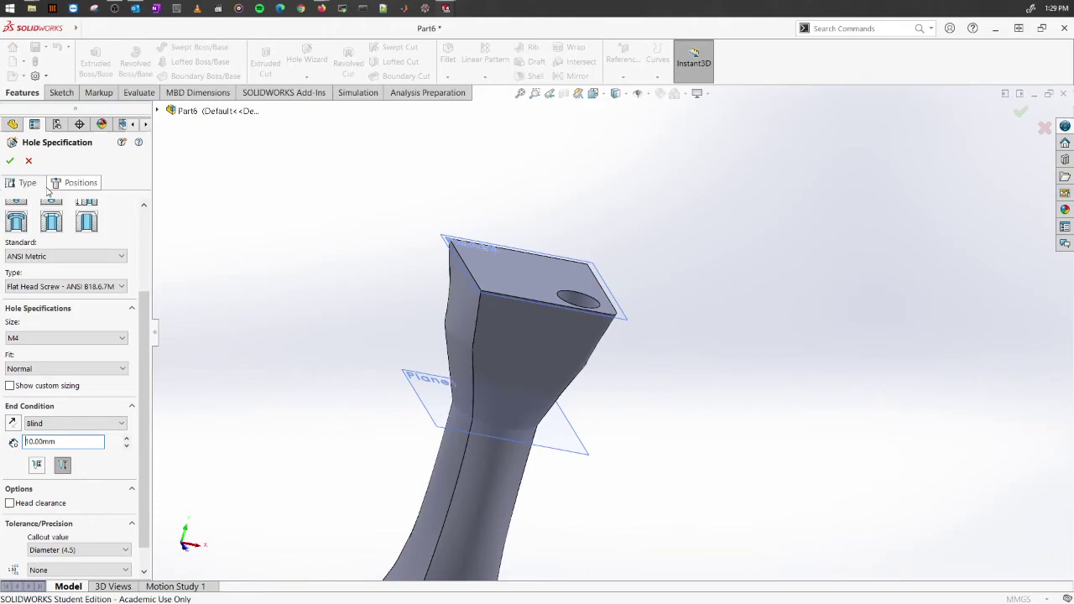
# Step: Position the hole with a 3D Sketch point on the top face beside the cut hole
pyautogui.moveTo(144, 340); pyautogui.dragTo(144, 295)
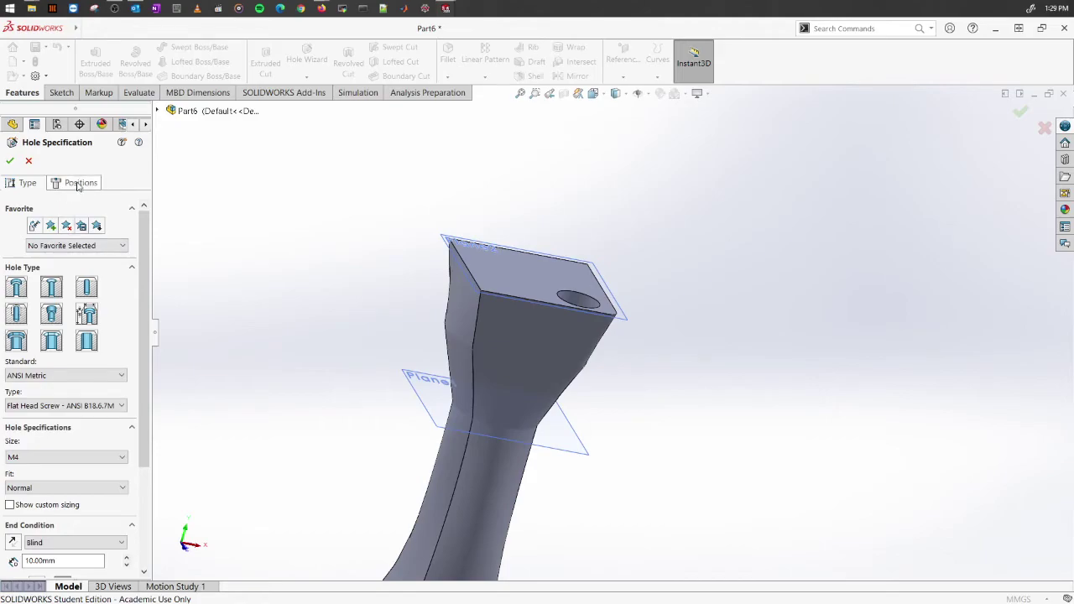
pyautogui.scroll(-3, 145, 245)
pyautogui.scroll(3, 146, 245)
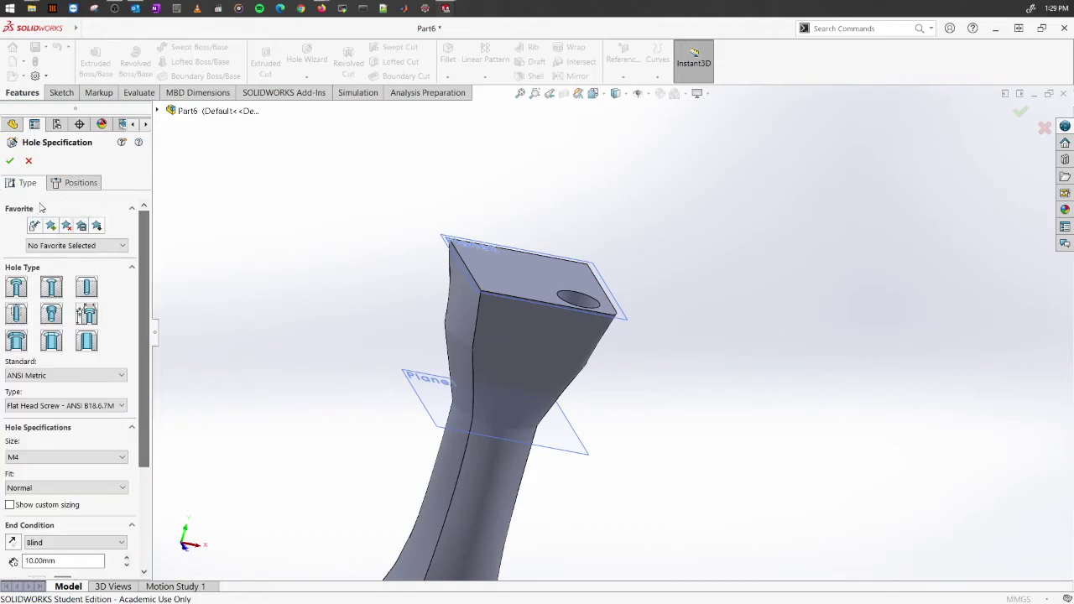
pyautogui.click(82, 184)
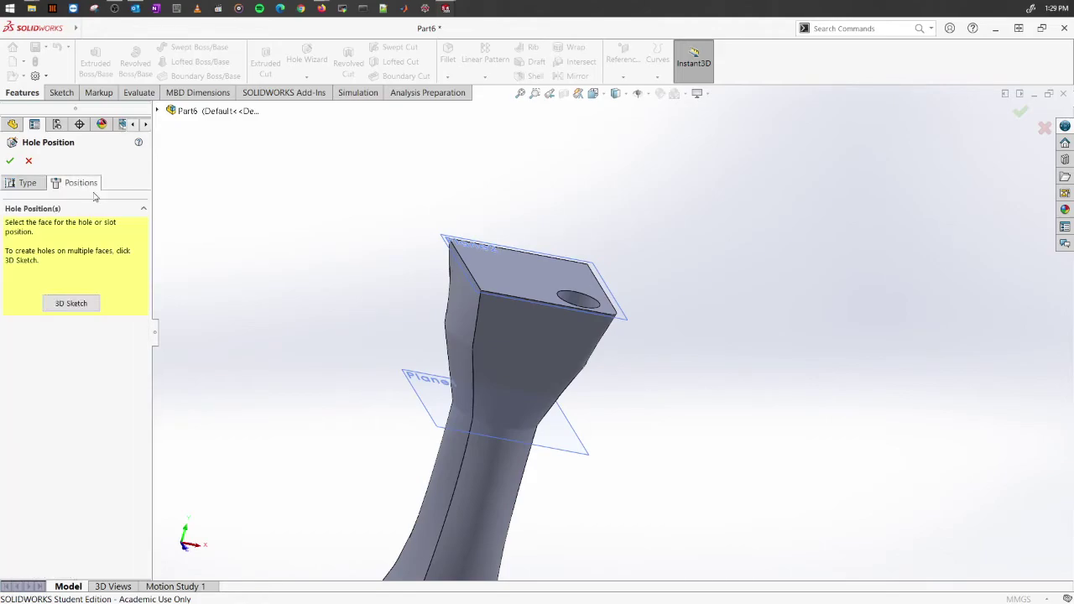
pyautogui.click(73, 305)
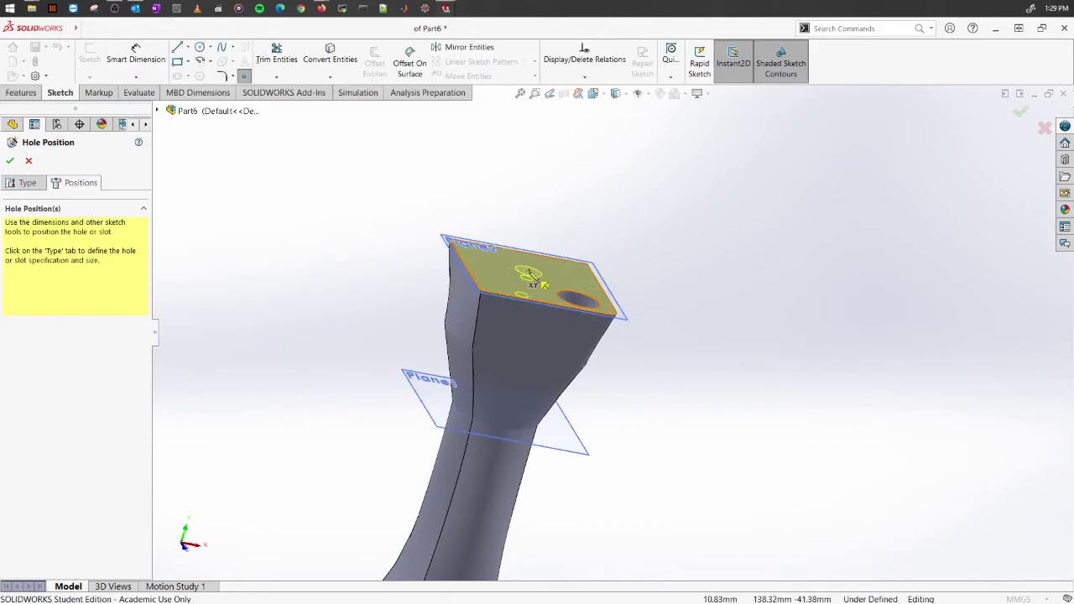
pyautogui.click(524, 274)
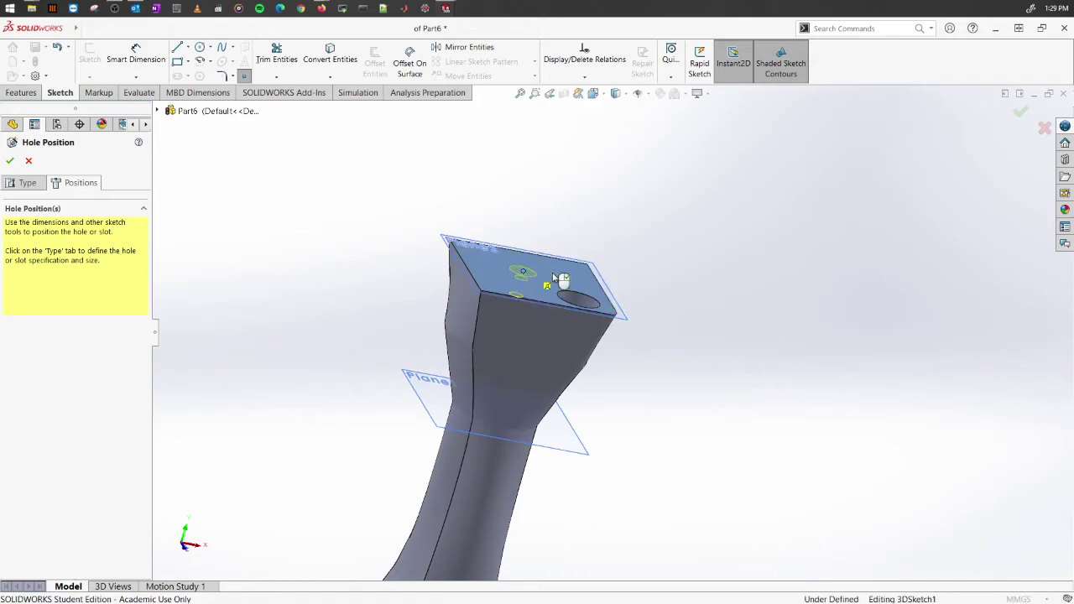
pyautogui.moveTo(660, 288); pyautogui.dragTo(597, 339, button='middle')
pyautogui.scroll(-5, 597, 340)
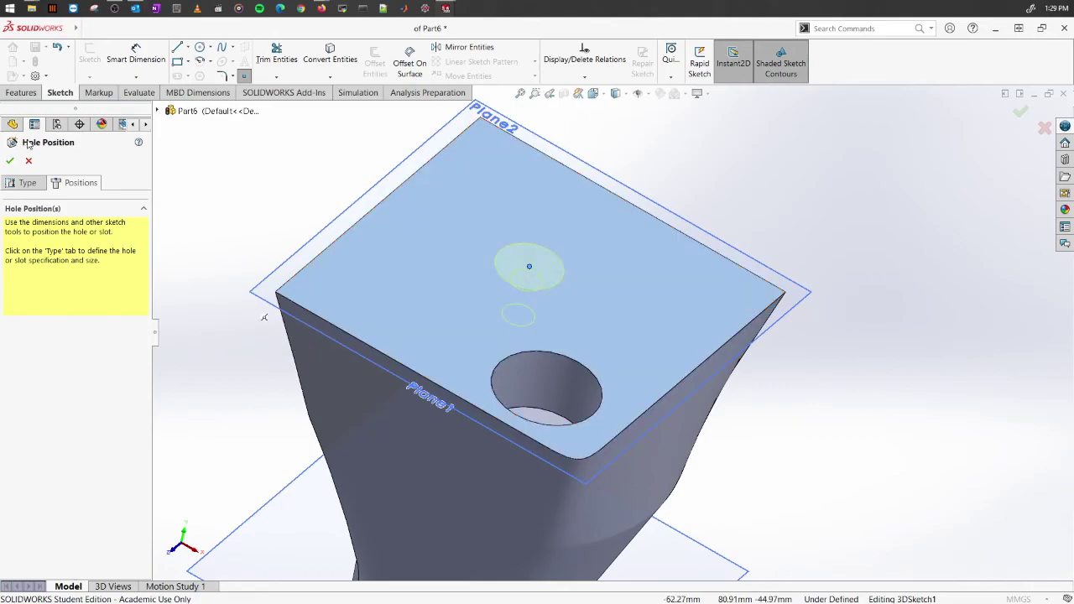
pyautogui.click(25, 182)
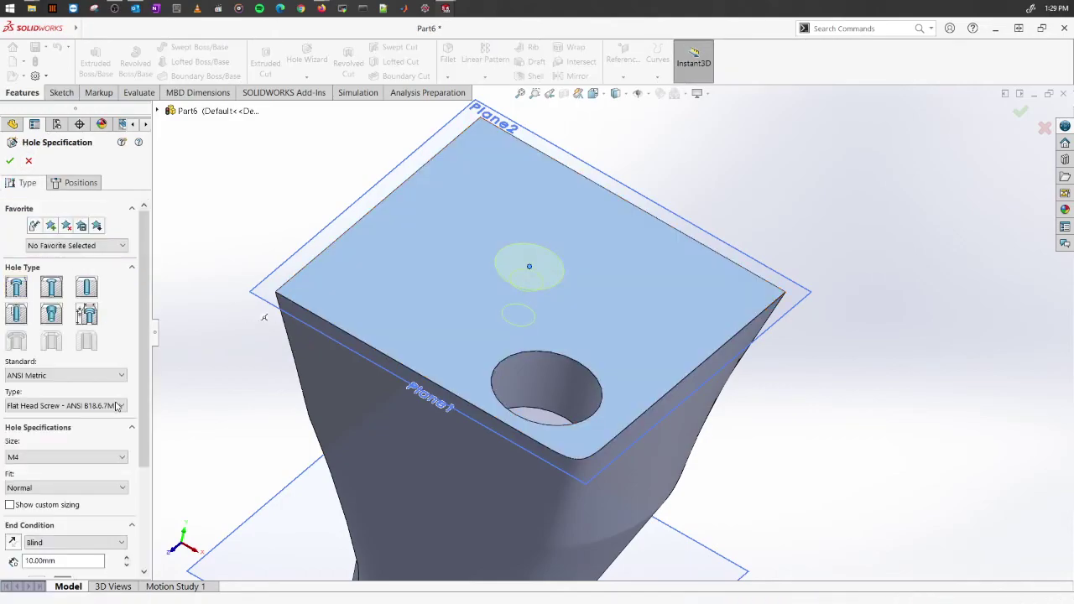
pyautogui.click(76, 541)
pyautogui.click(73, 497)
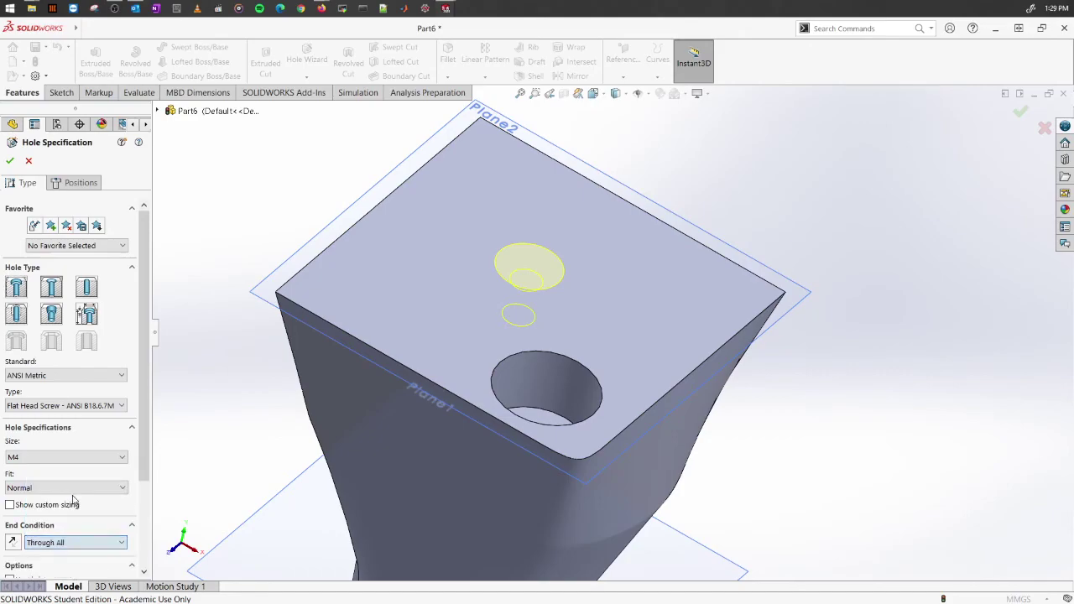
pyautogui.scroll(5, 547, 472)
pyautogui.moveTo(548, 484); pyautogui.dragTo(654, 344, button='middle')
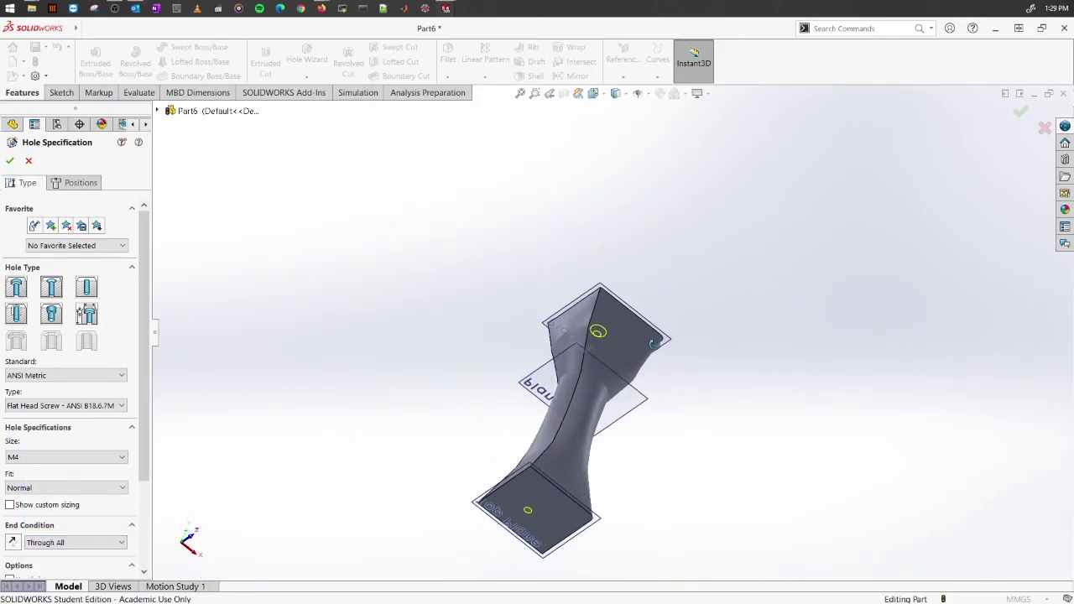
pyautogui.click(59, 540)
pyautogui.click(46, 485)
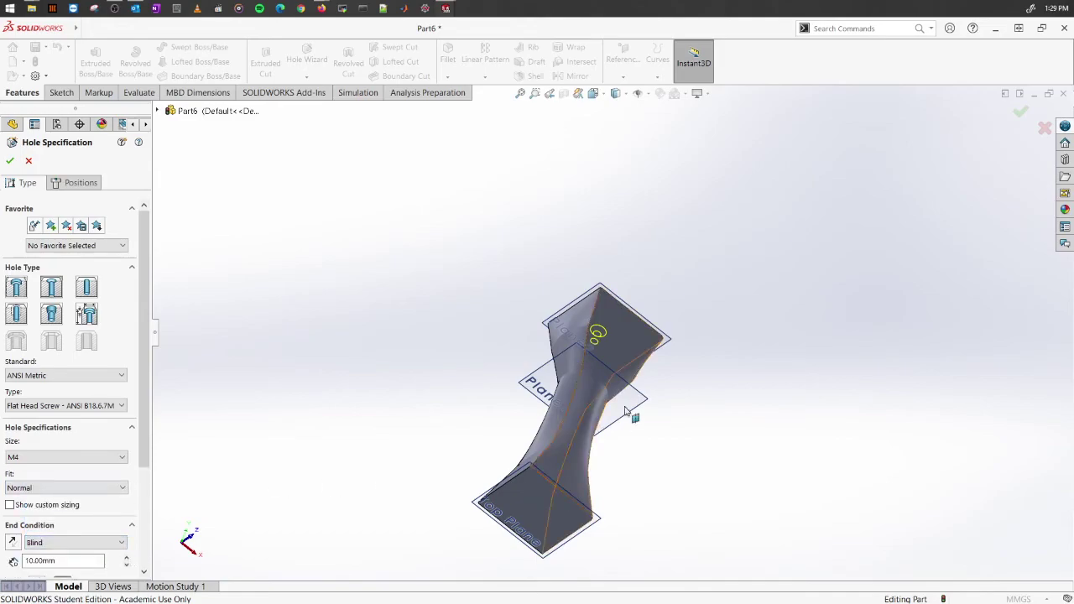
pyautogui.scroll(-3, 602, 409)
pyautogui.moveTo(572, 439); pyautogui.dragTo(697, 218, button='middle')
pyautogui.scroll(-4, 707, 186)
pyautogui.scroll(-3, 666, 201)
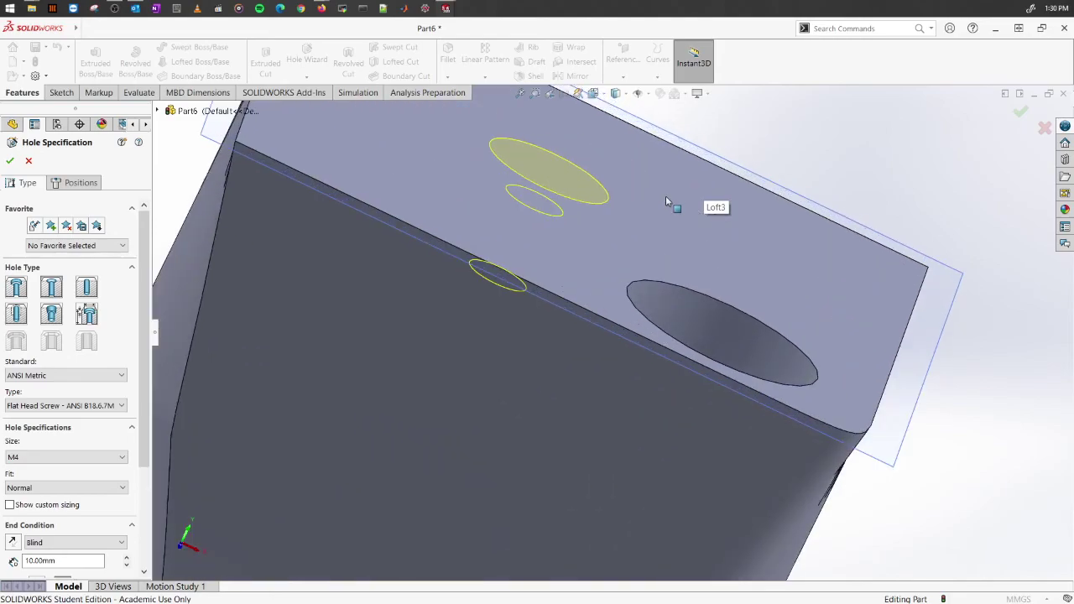
pyautogui.scroll(4, 659, 209)
pyautogui.scroll(-4, 647, 217)
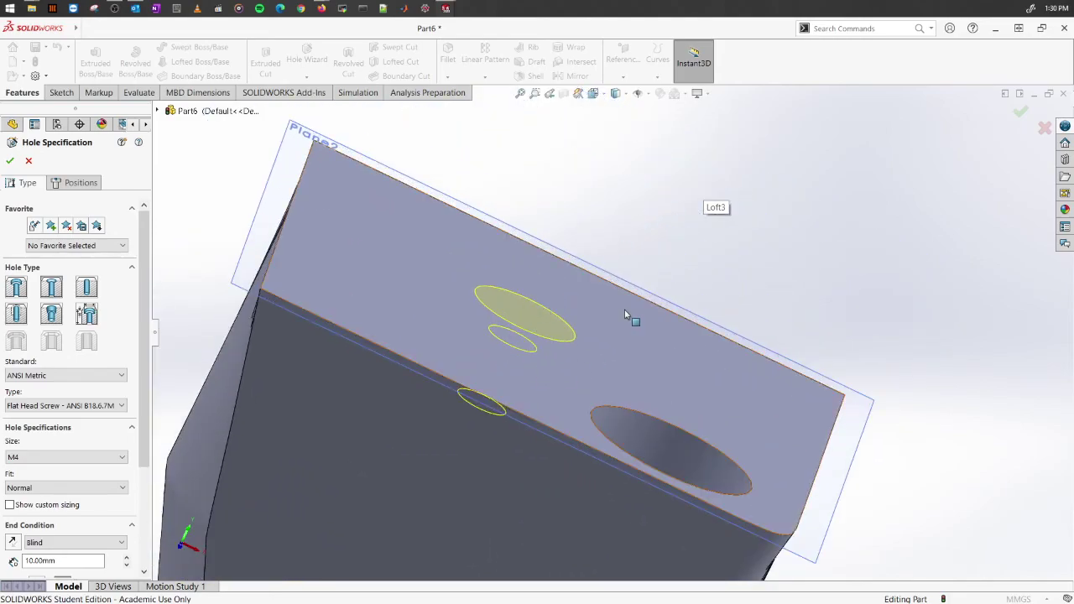
pyautogui.moveTo(625, 314)
pyautogui.mouseDown(button='middle')
pyautogui.moveTo(573, 300)
pyautogui.moveTo(621, 285)
pyautogui.moveTo(601, 350)
pyautogui.moveTo(608, 276)
pyautogui.moveTo(623, 297)
pyautogui.mouseUp(button='middle')
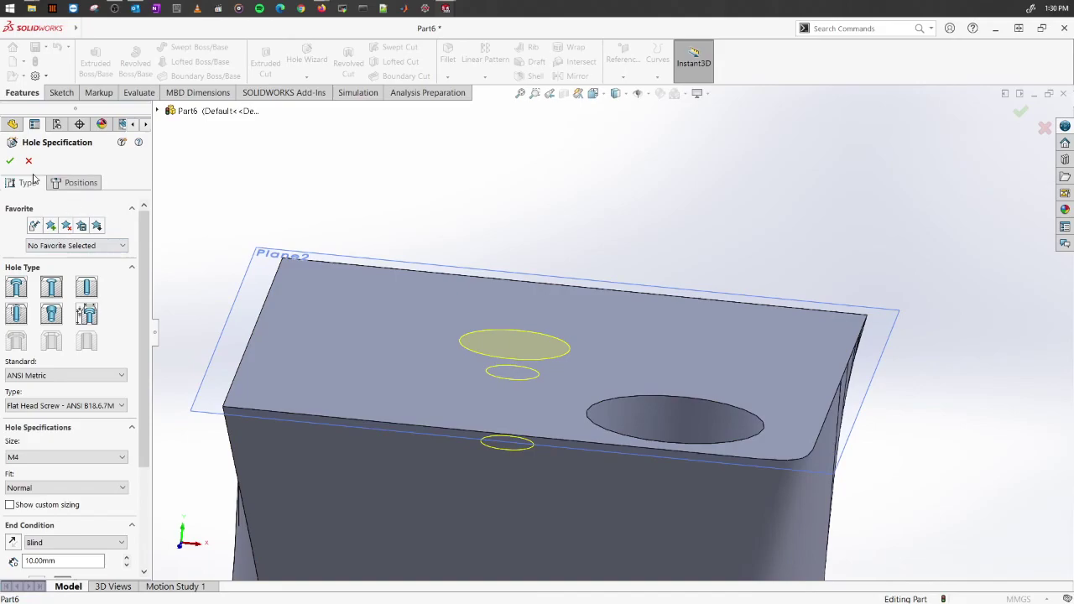
# Step: Accept the hole, adding CSK for M4 Flat Head Machine Screw1 to the feature tree
pyautogui.click(11, 161)
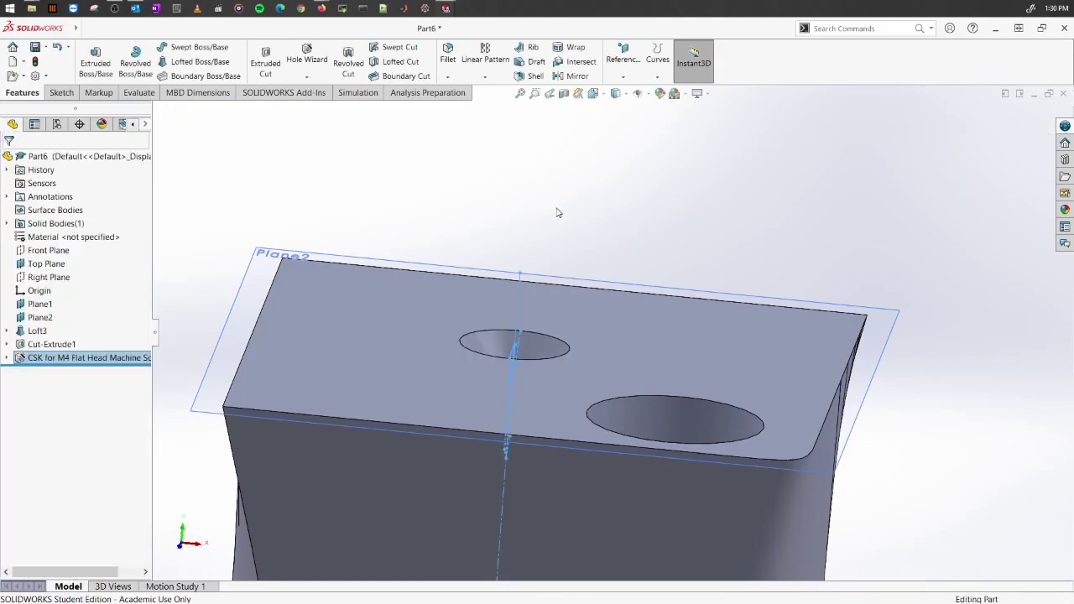
pyautogui.moveTo(559, 211); pyautogui.dragTo(616, 399, button='middle')
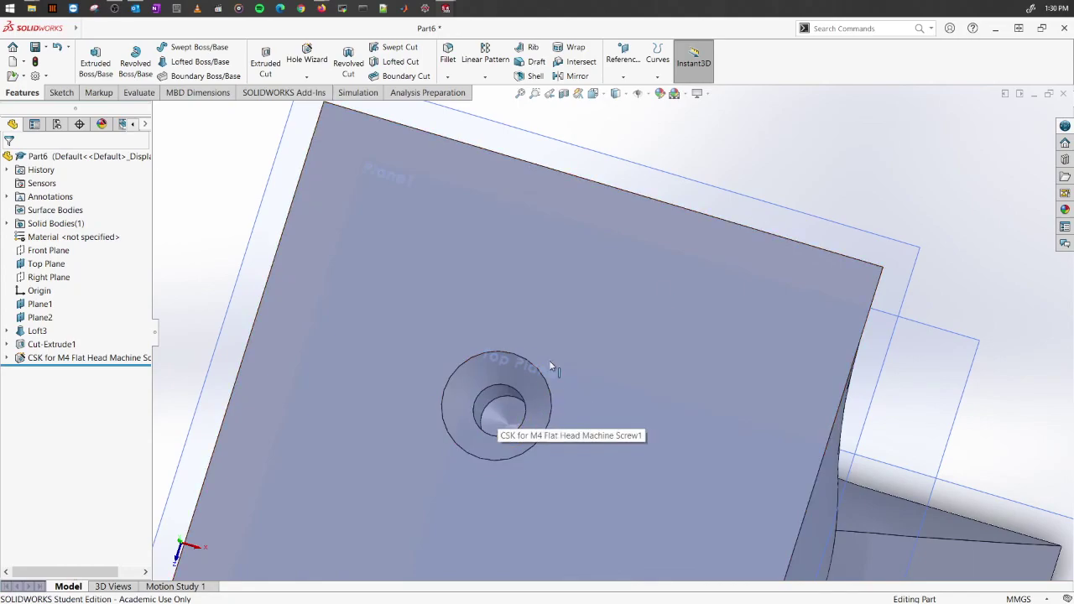